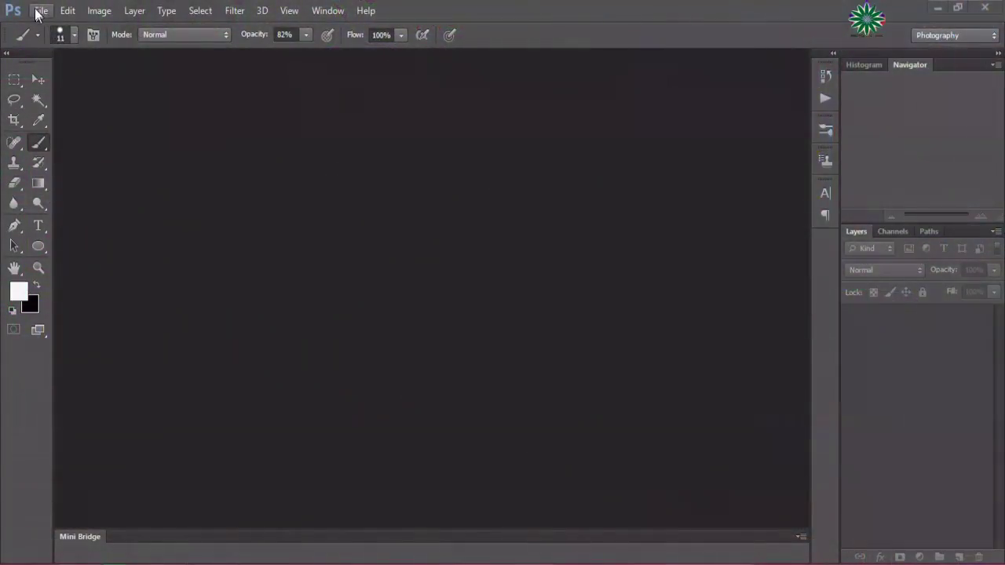
Open the girl-on-bench photo kid-girl-child-cute-160433.jpeg
click(39, 11)
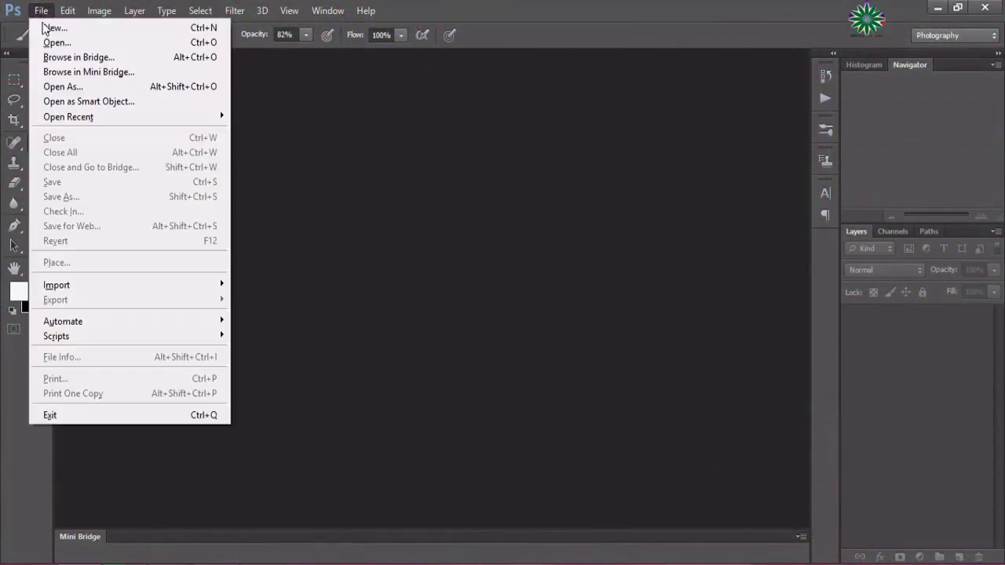
click(48, 42)
drag(688, 171, 695, 339)
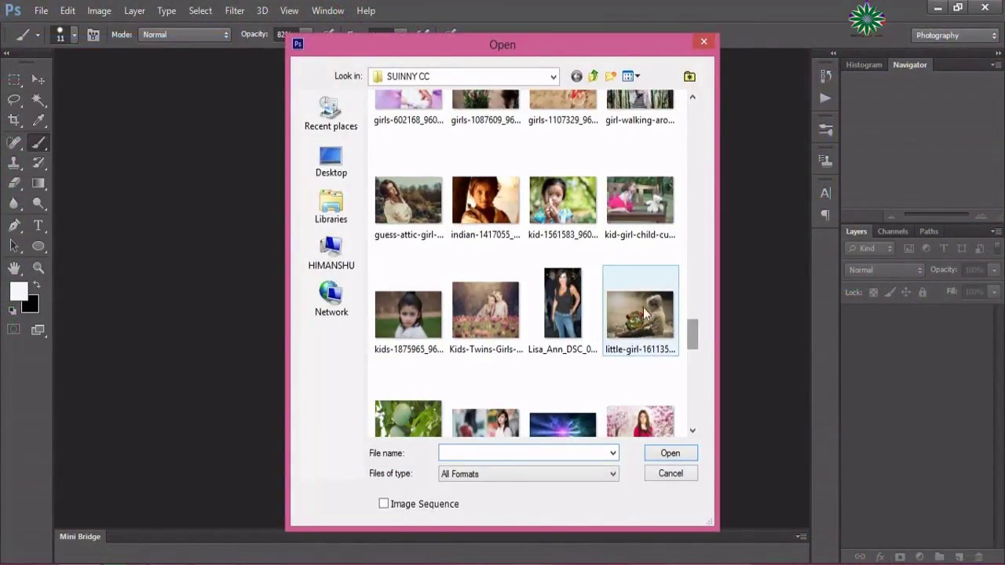
double_click(610, 210)
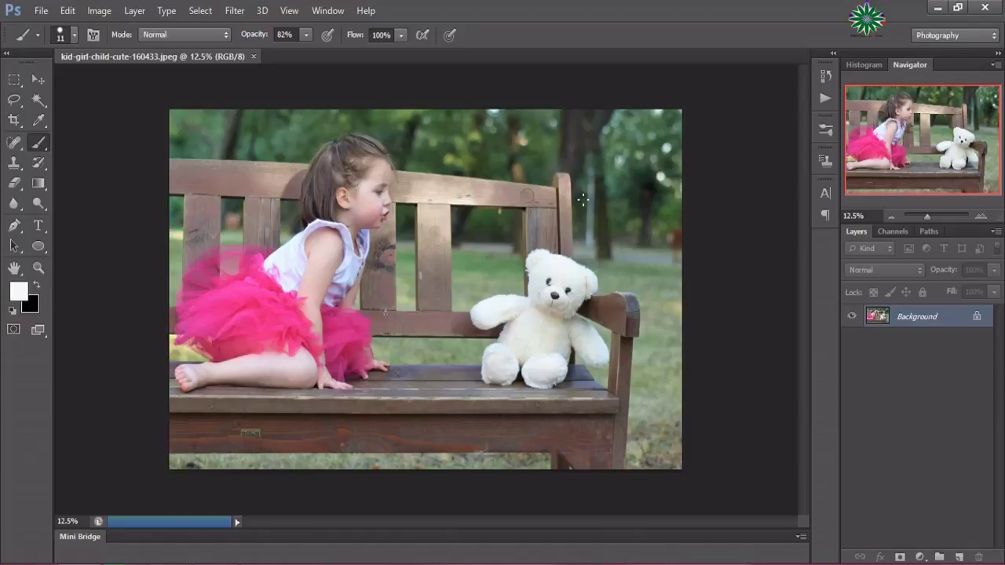
Open strawberries-569252_640.jpg as a second document
click(40, 12)
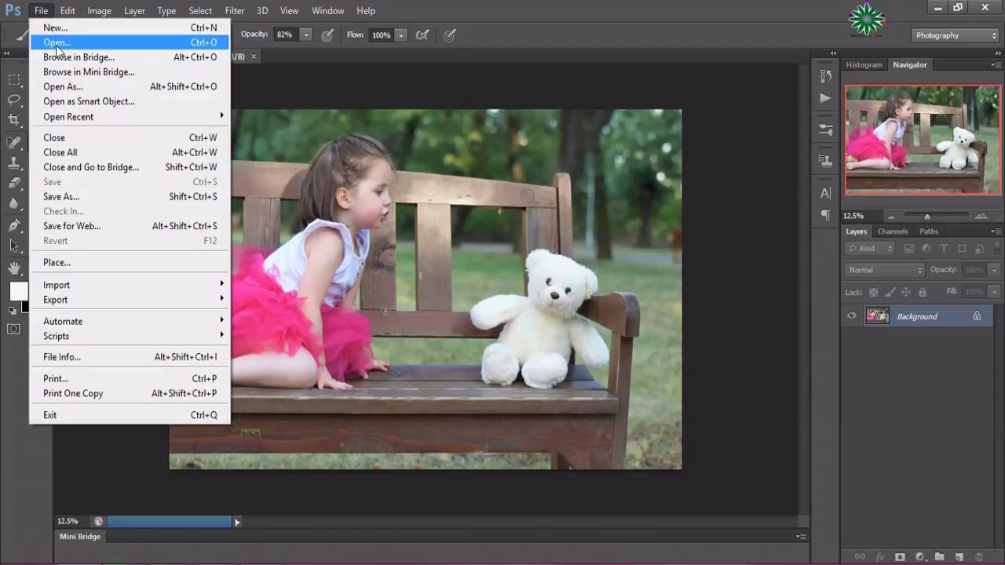
click(57, 43)
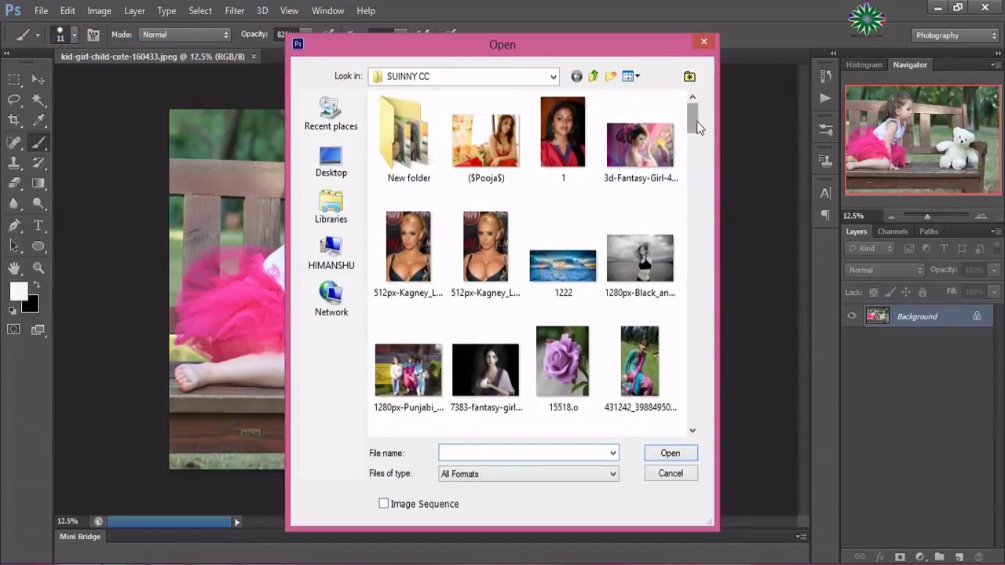
drag(696, 121, 699, 420)
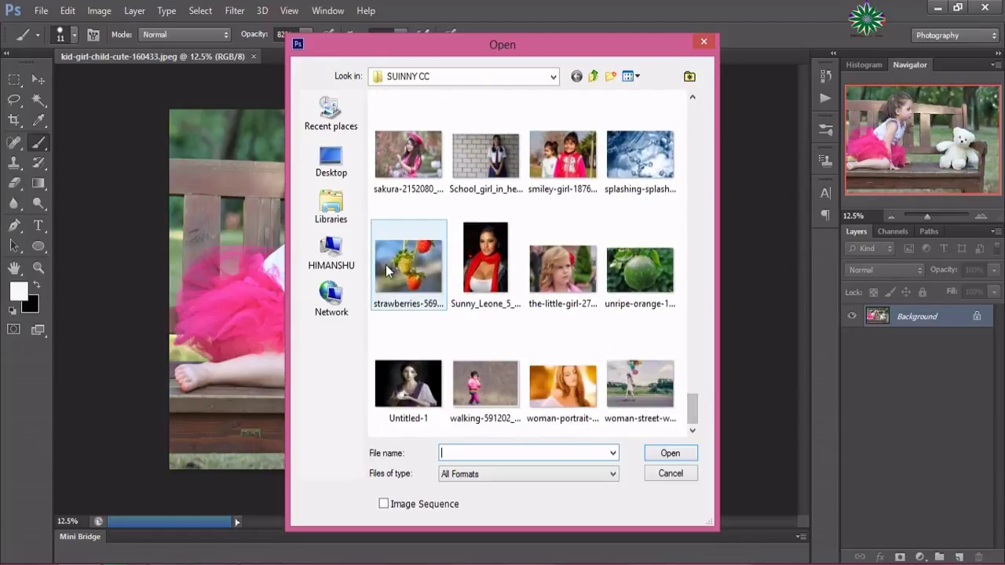
double_click(382, 262)
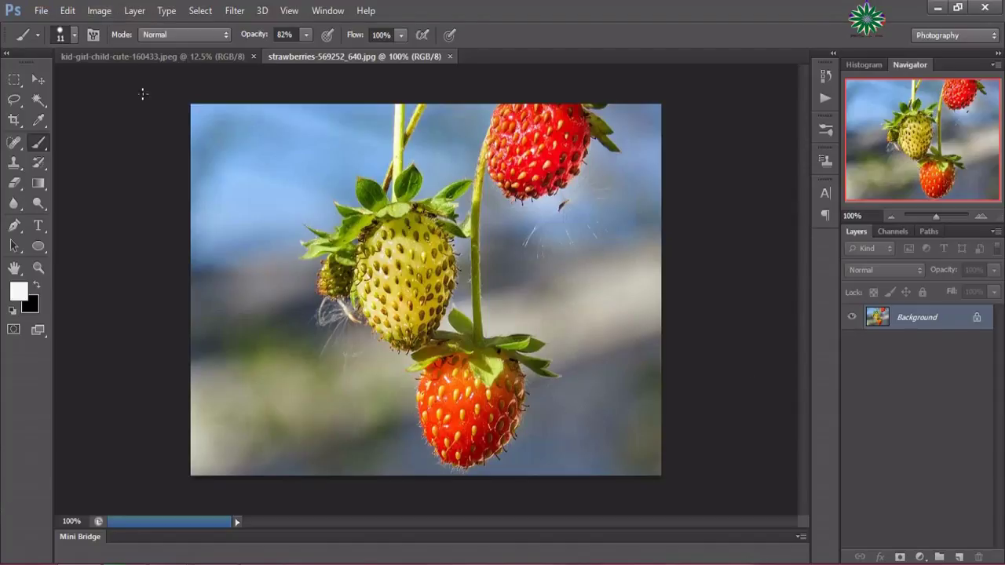
In the girl photo, duplicate the Background layer and add a Gradient Map adjustment layer
click(133, 59)
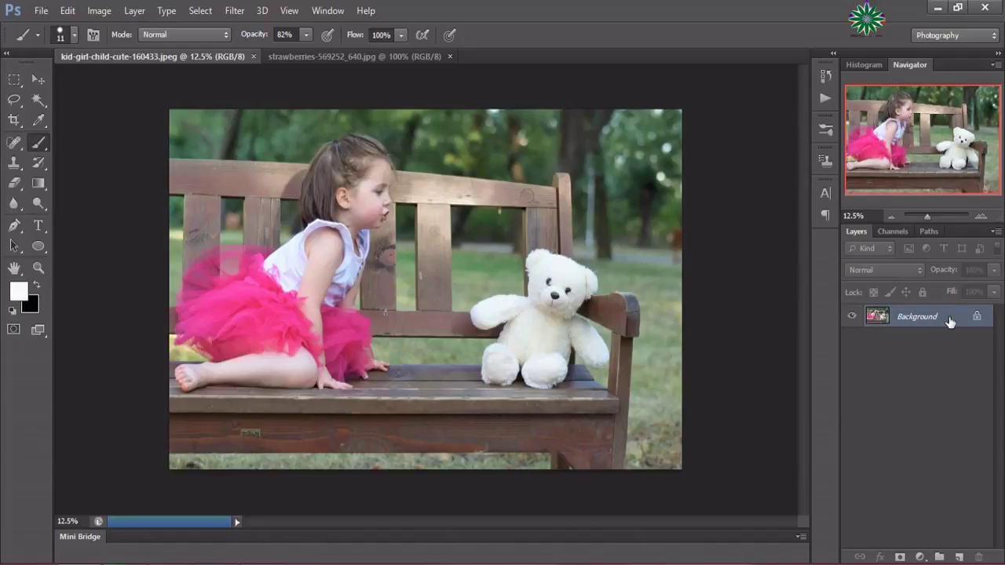
drag(950, 321, 958, 557)
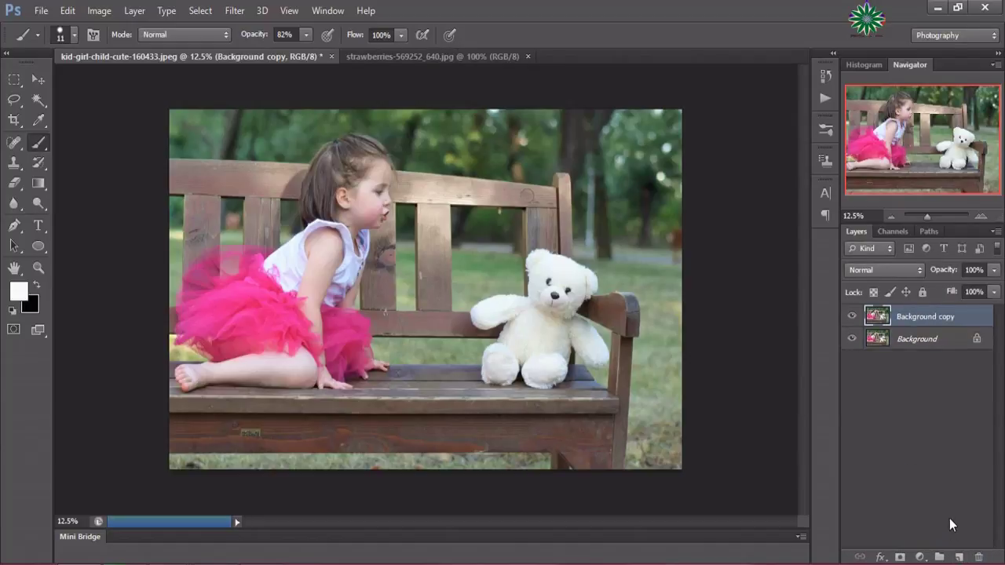
click(919, 556)
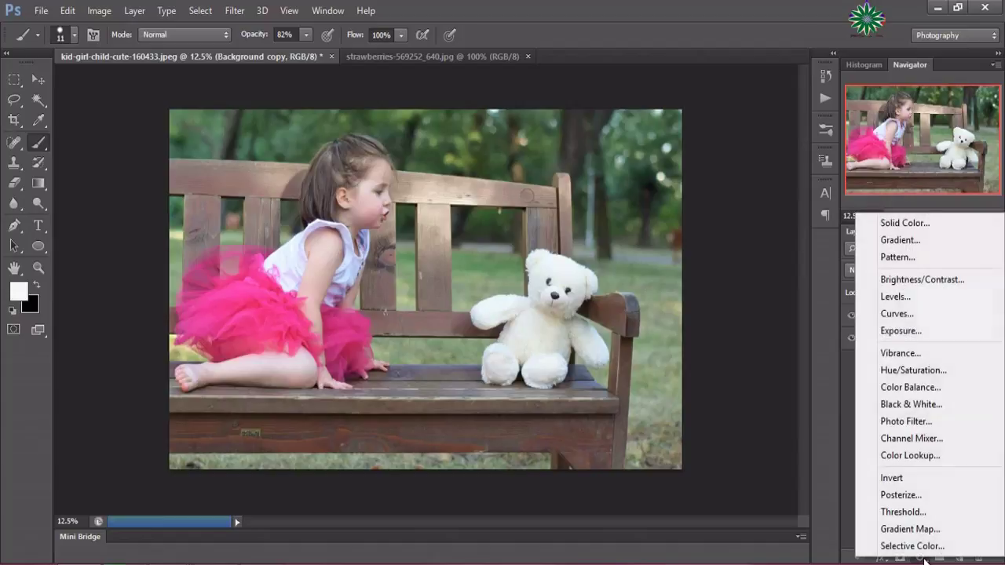
click(910, 528)
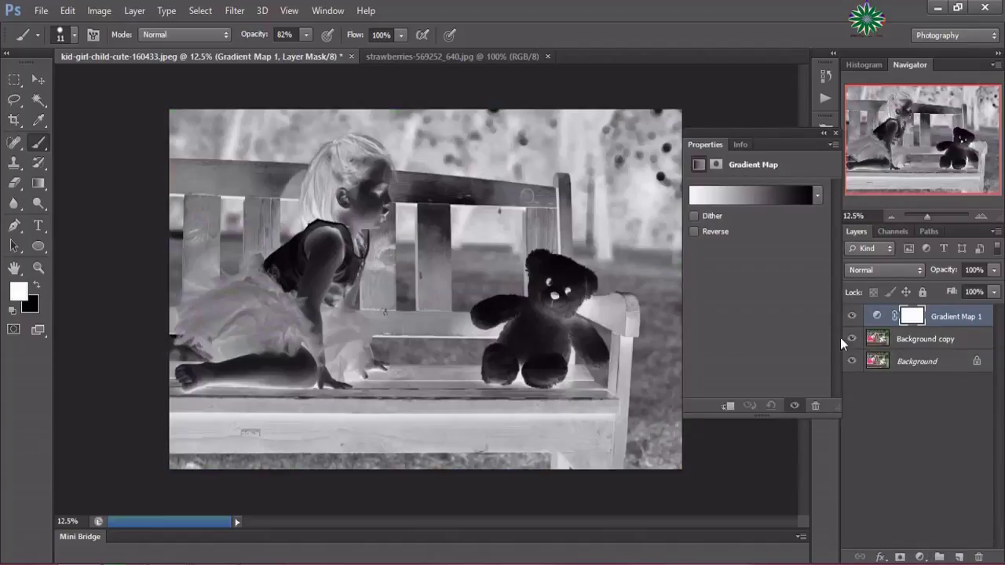
Apply the Violet, Green, Orange gradient, add a white stop at 18%, and shift the green stop right
click(762, 196)
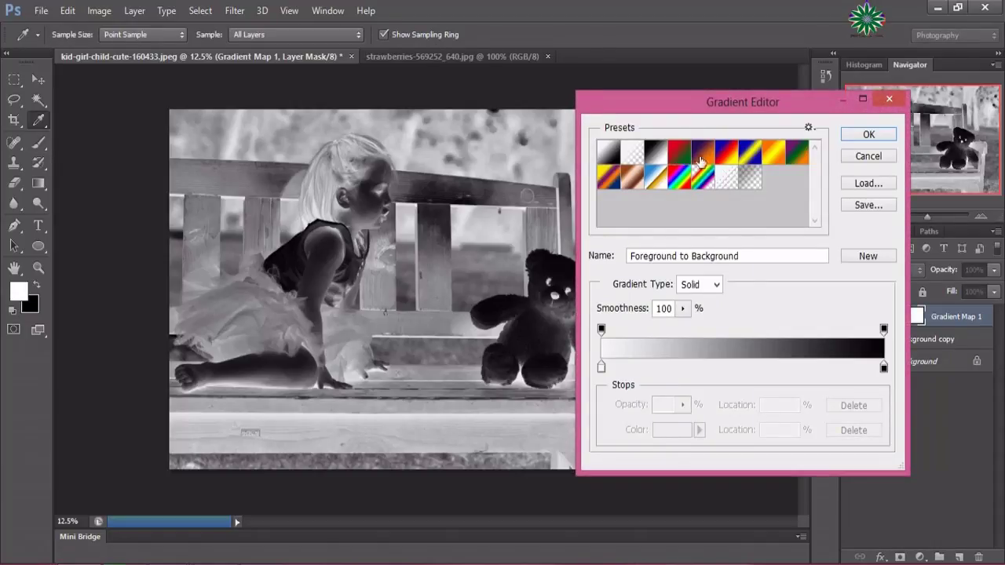
click(797, 154)
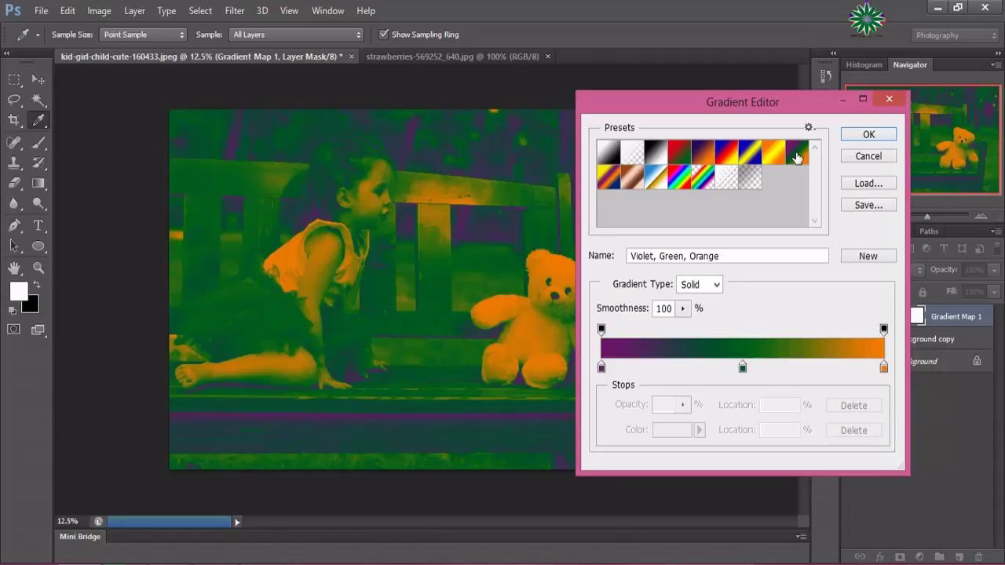
click(622, 367)
drag(623, 366, 653, 366)
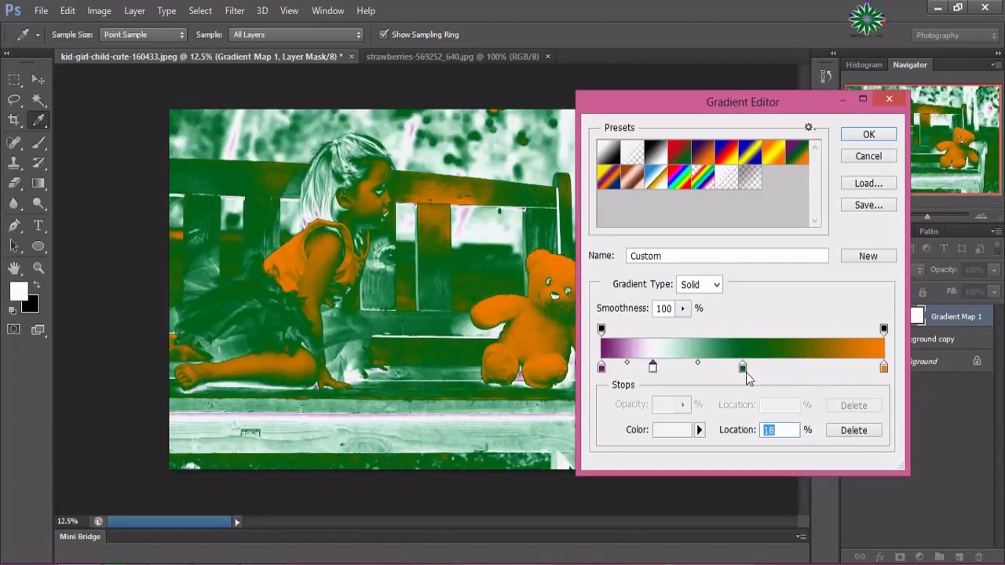
drag(743, 369, 775, 369)
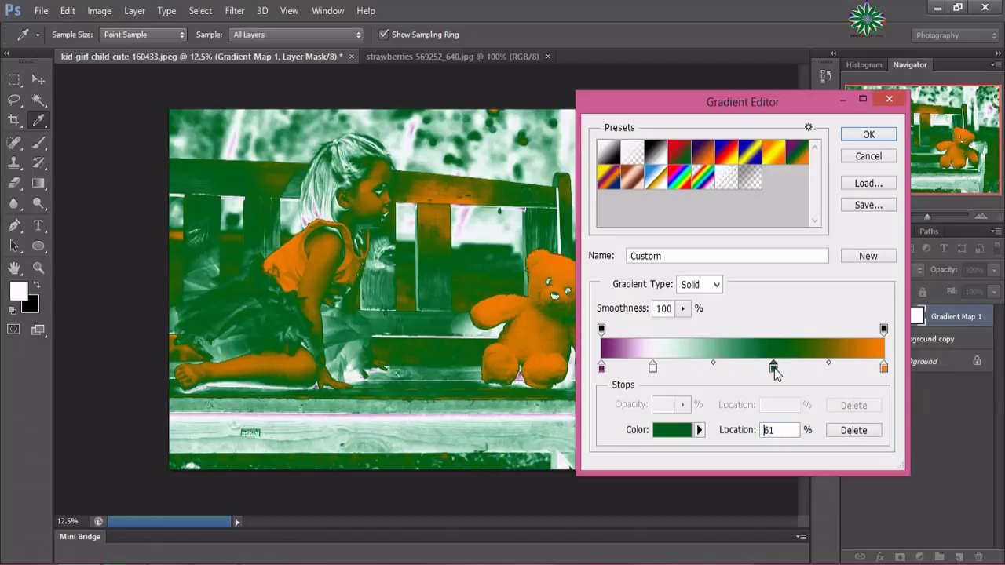
click(869, 136)
key(b)
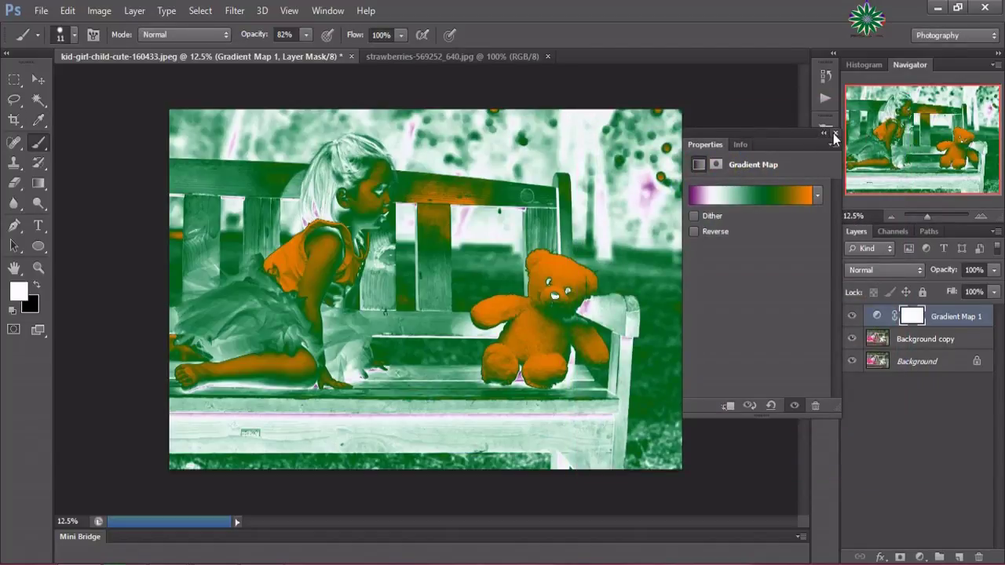
Set Gradient Map 1 to Screen blending at 14% opacity
click(834, 132)
click(860, 271)
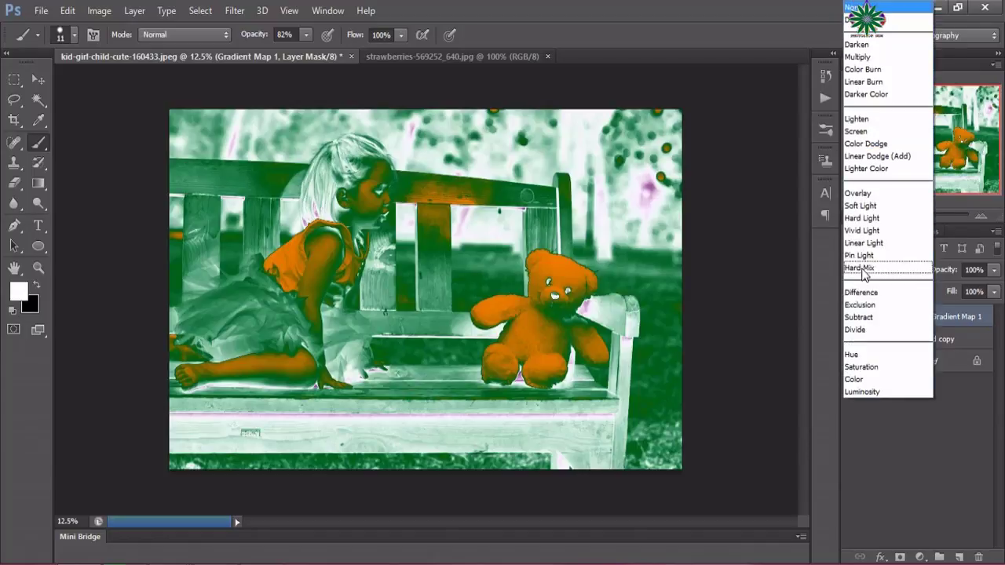
click(855, 131)
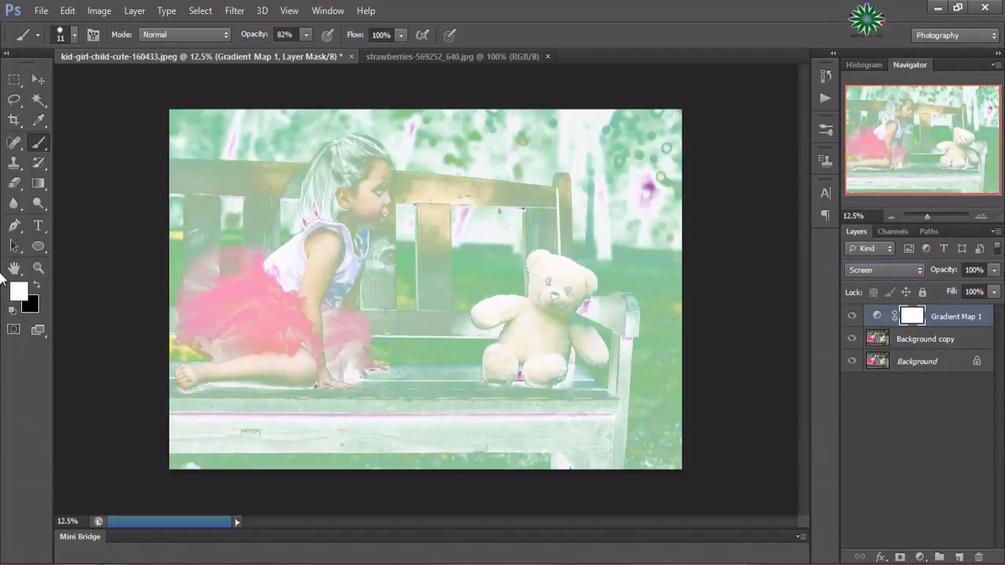
click(994, 270)
drag(994, 289, 930, 298)
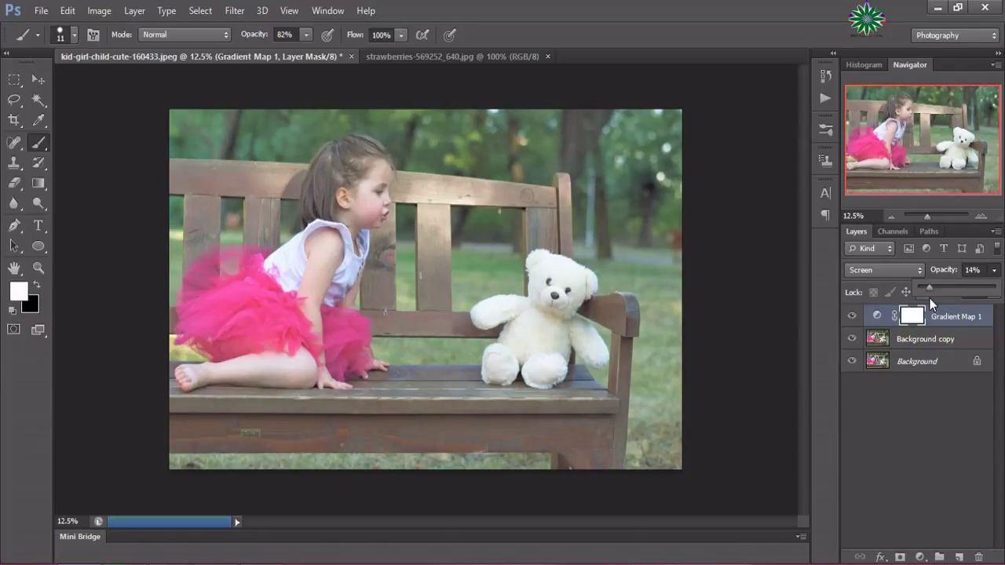
click(920, 558)
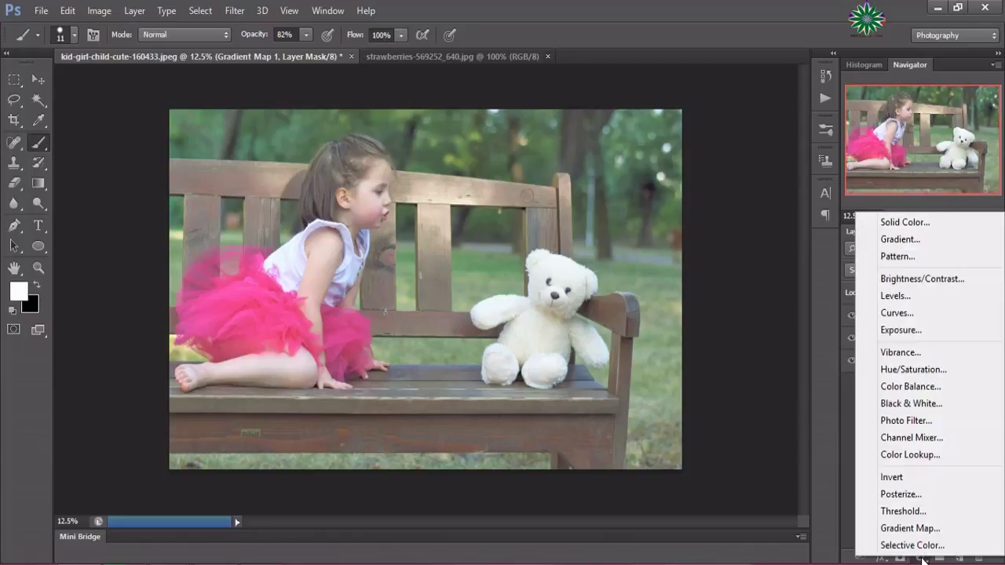
Add a Curves layer with the black point moved right to input 38
click(897, 313)
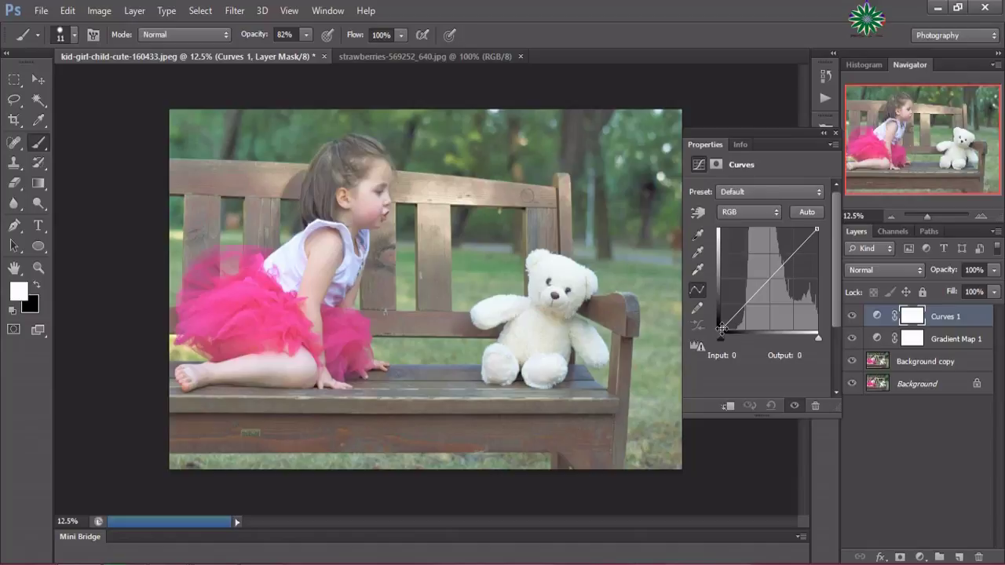
drag(720, 330, 735, 331)
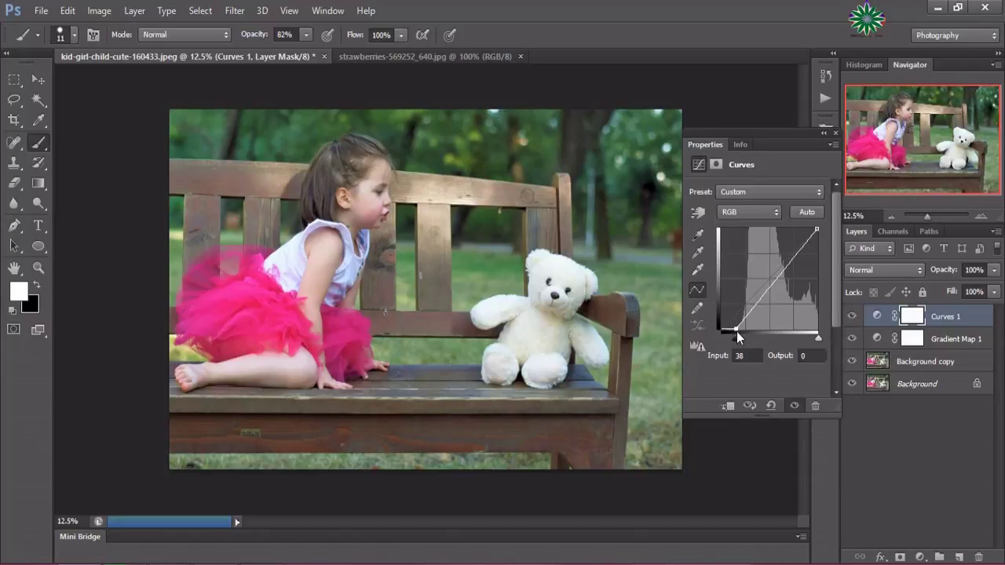
click(824, 135)
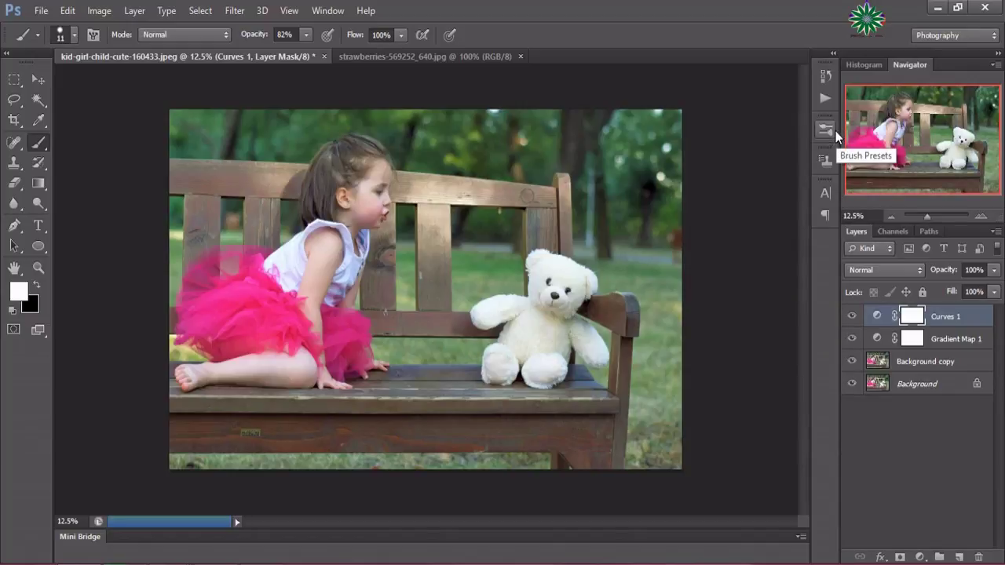
Drag the strawberries photo into the girl document as a new layer
click(958, 557)
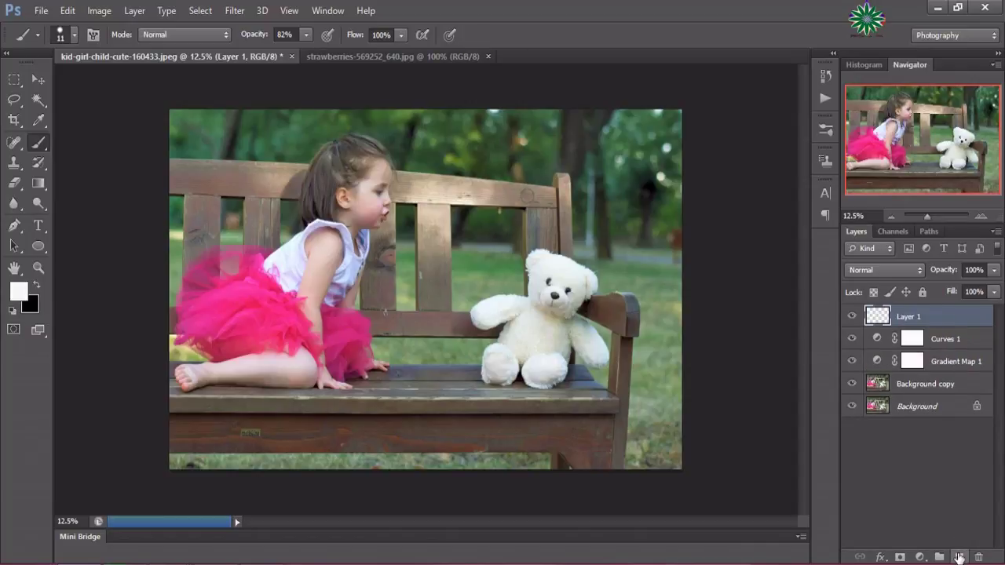
key(ctrl+z)
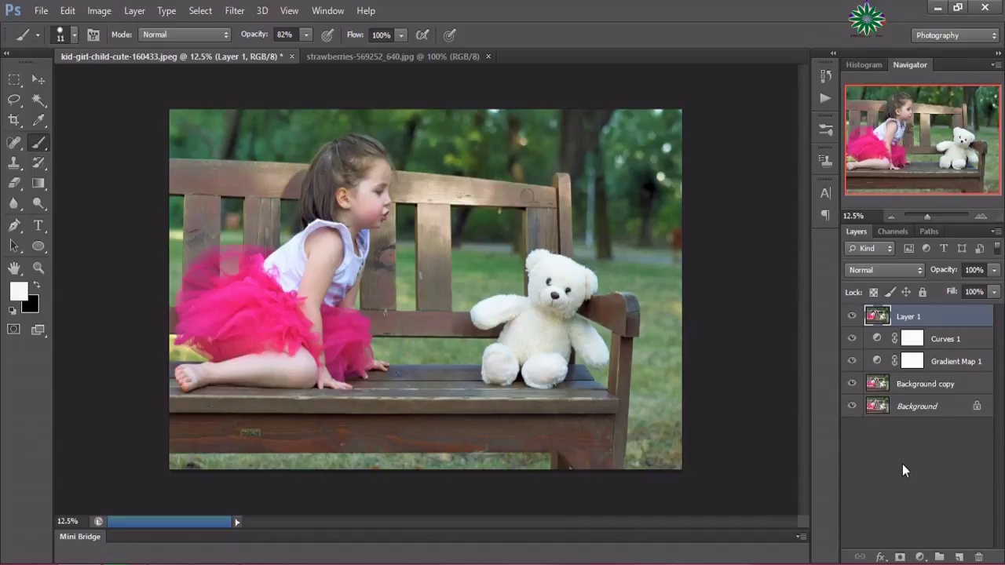
click(325, 58)
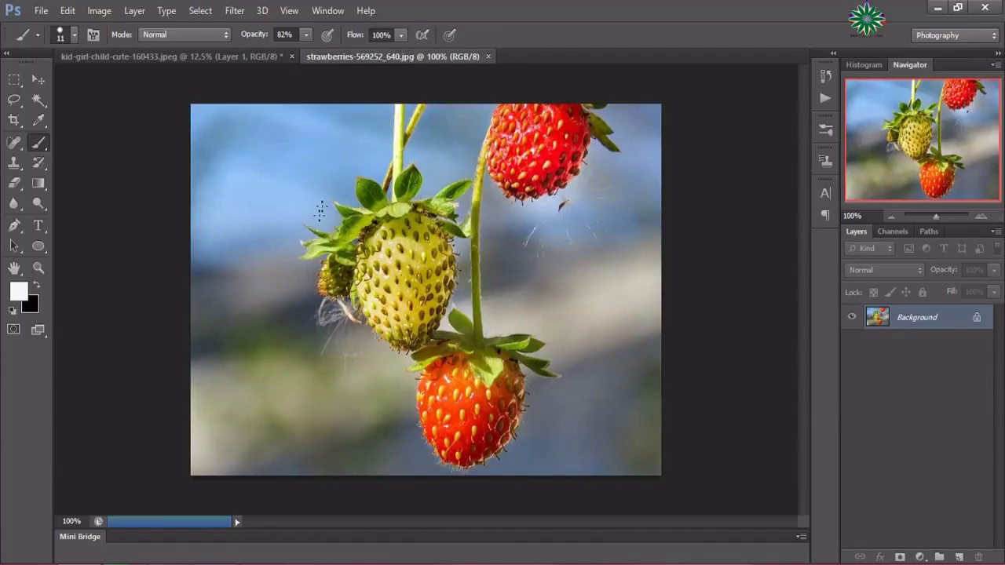
click(36, 82)
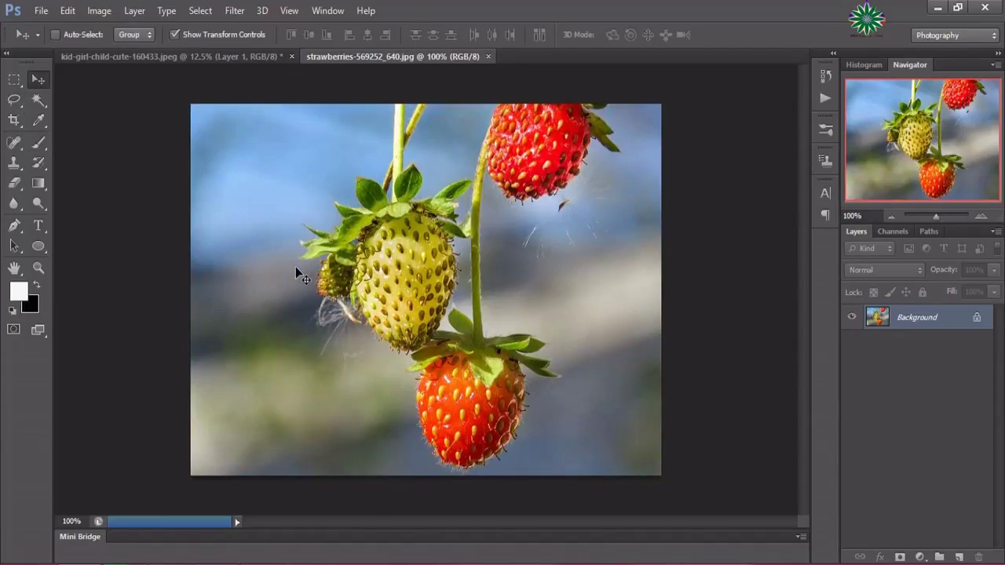
mouse_move(297, 269)
mouse_down()
mouse_move(172, 66)
mouse_move(307, 275)
mouse_up()
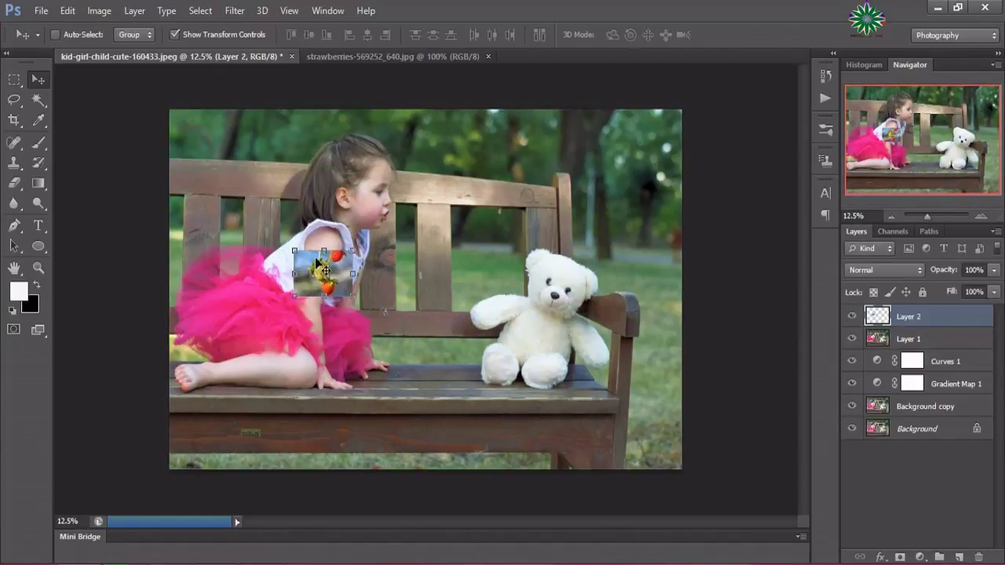
Stretch the strawberry layer wider and taller until it covers the whole canvas
drag(377, 272, 681, 254)
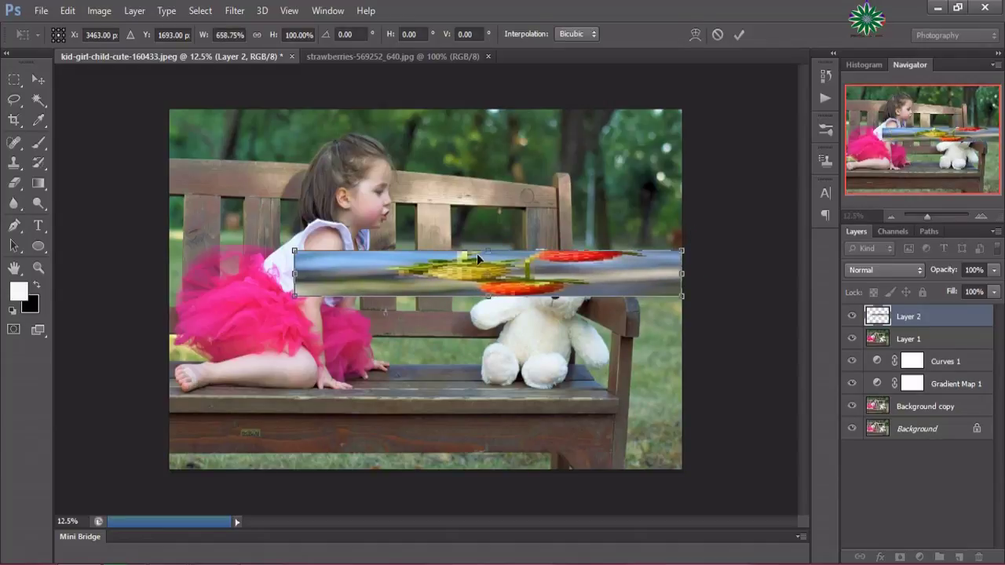
drag(487, 252, 488, 109)
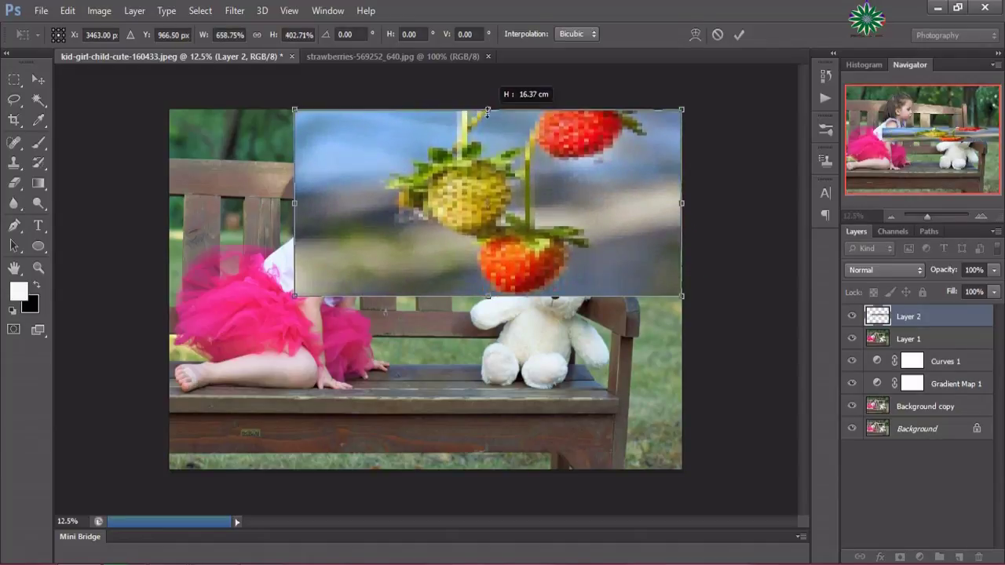
drag(294, 210, 170, 205)
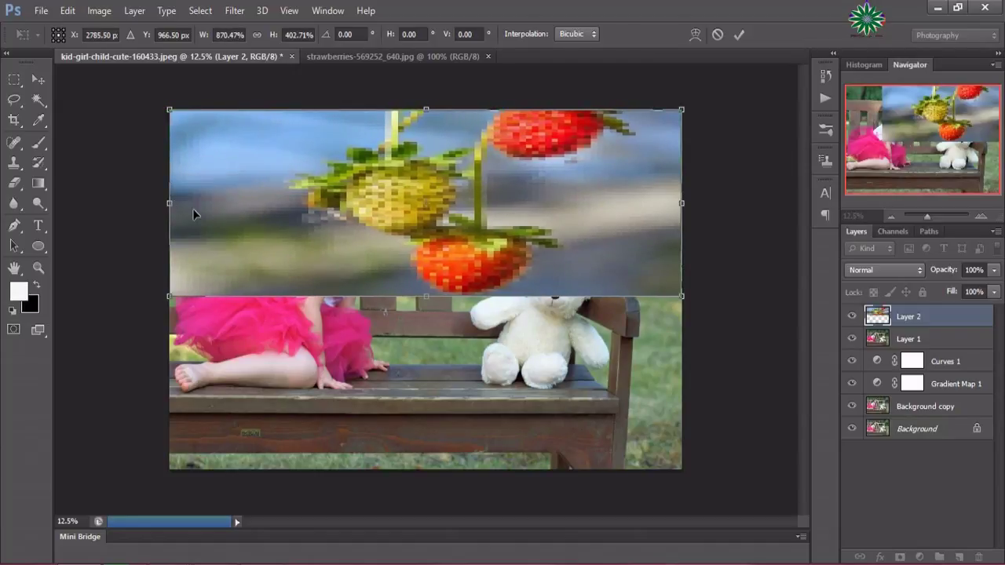
drag(427, 295, 434, 464)
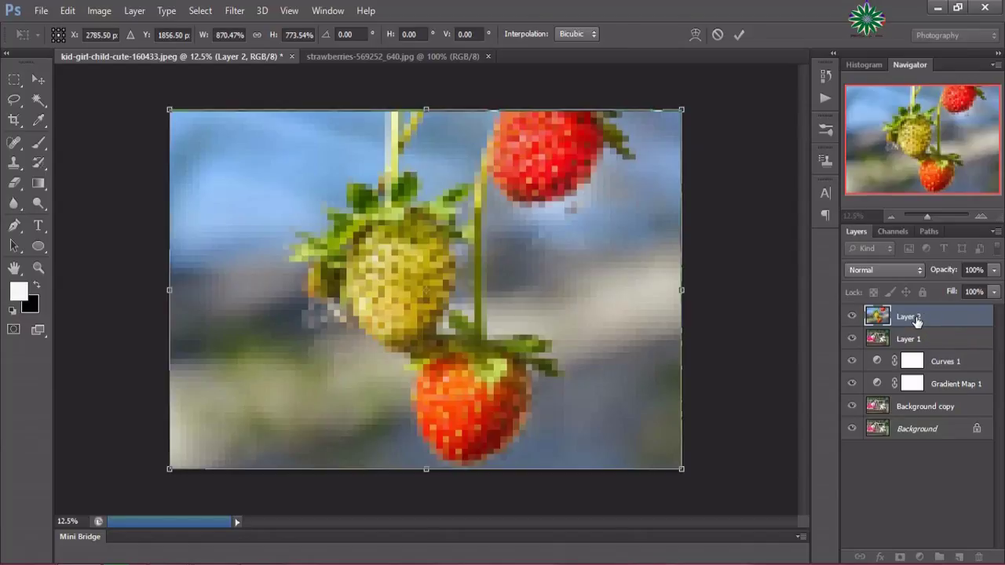
Commit the stretch and convert Layer 2 to a Smart Object
click(739, 35)
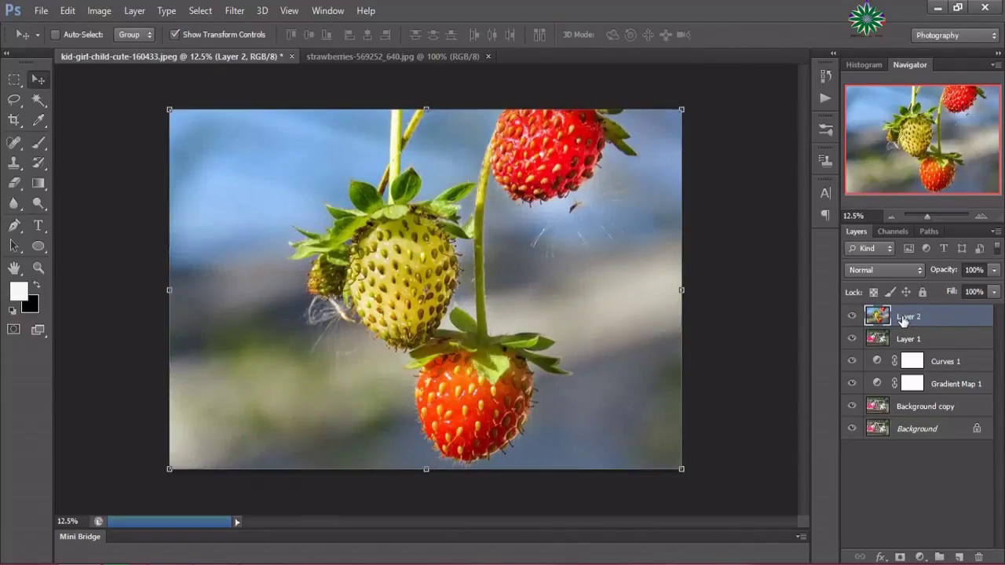
right_click(902, 316)
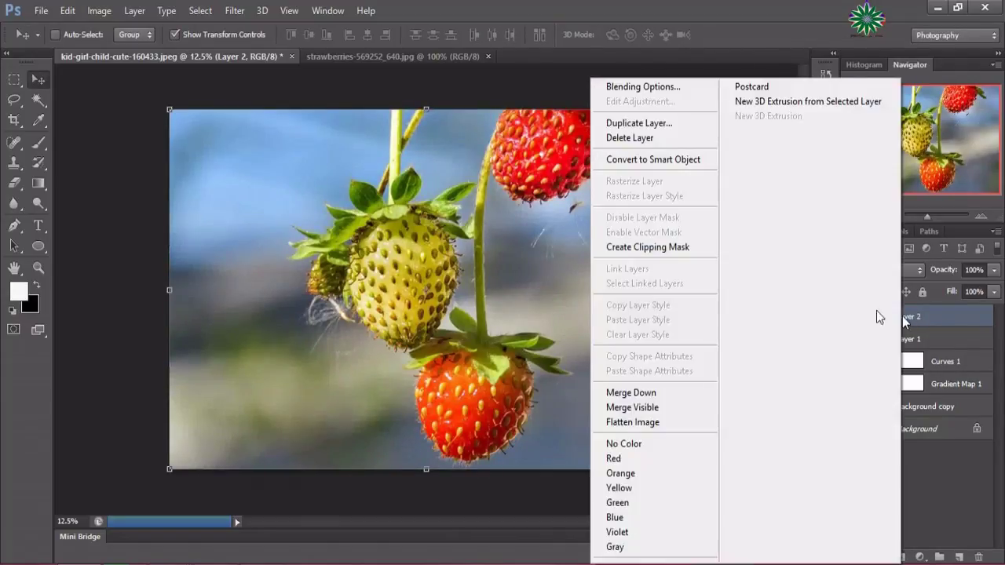
click(670, 163)
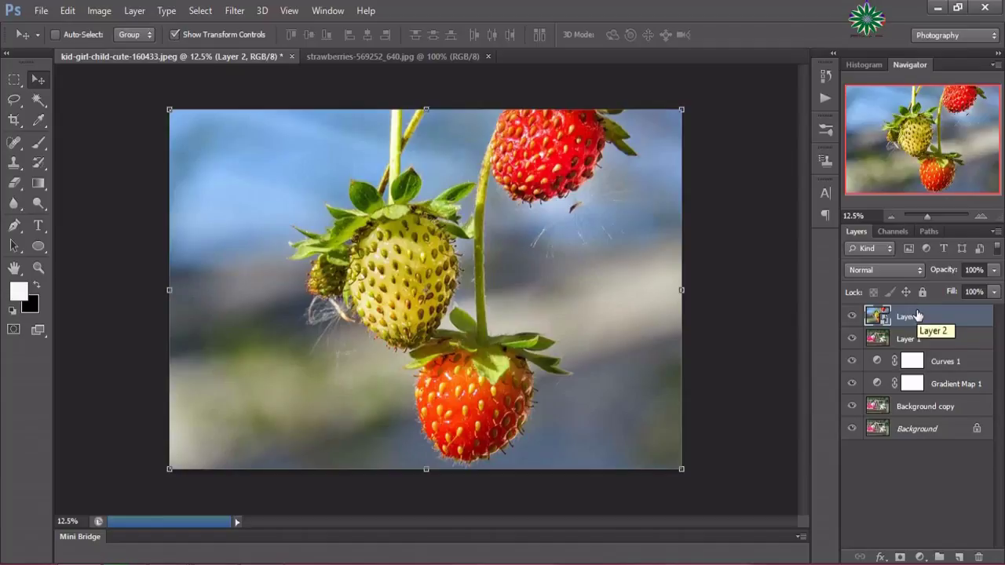
Set the strawberry layer to Overlay blending at 81% opacity
click(886, 273)
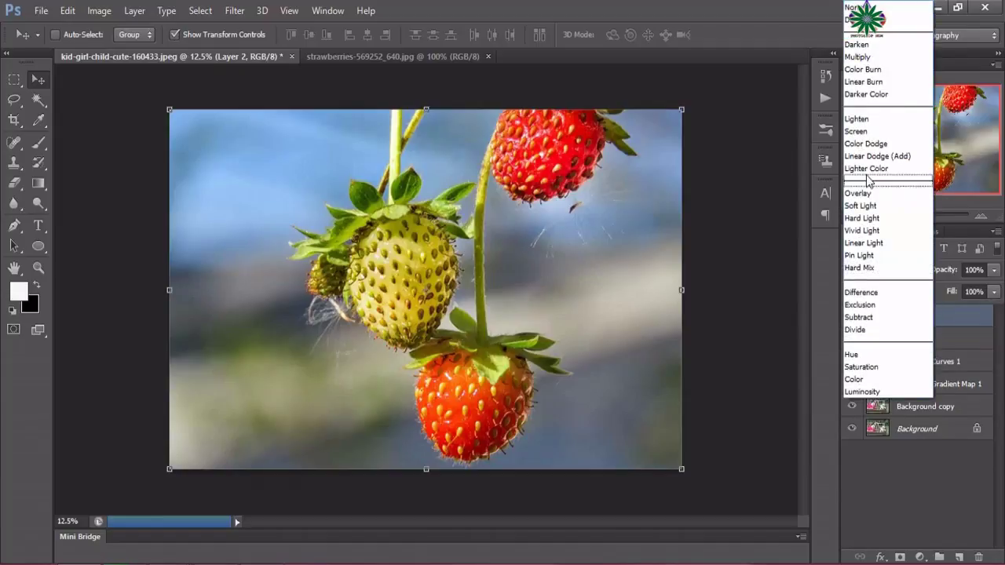
click(867, 194)
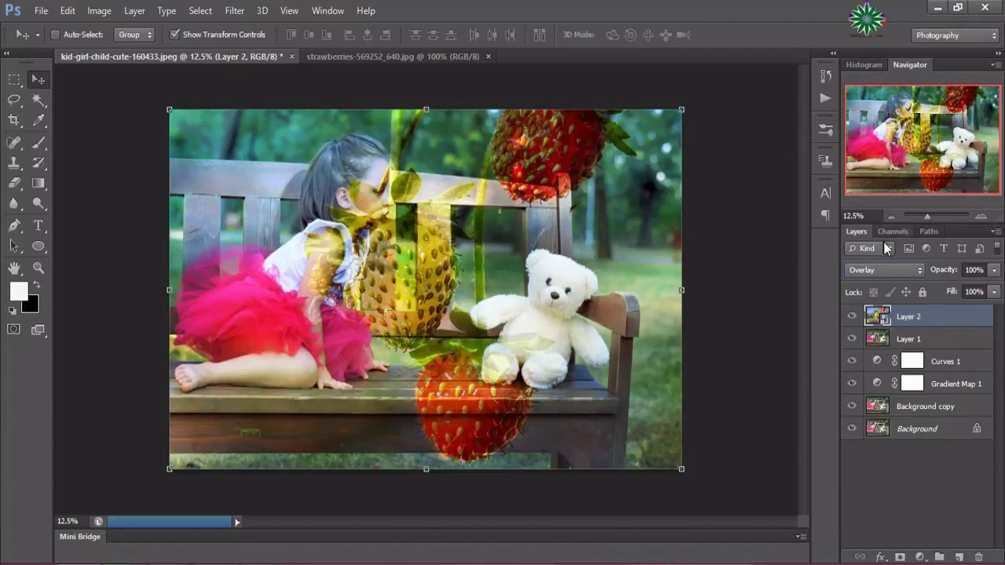
click(993, 271)
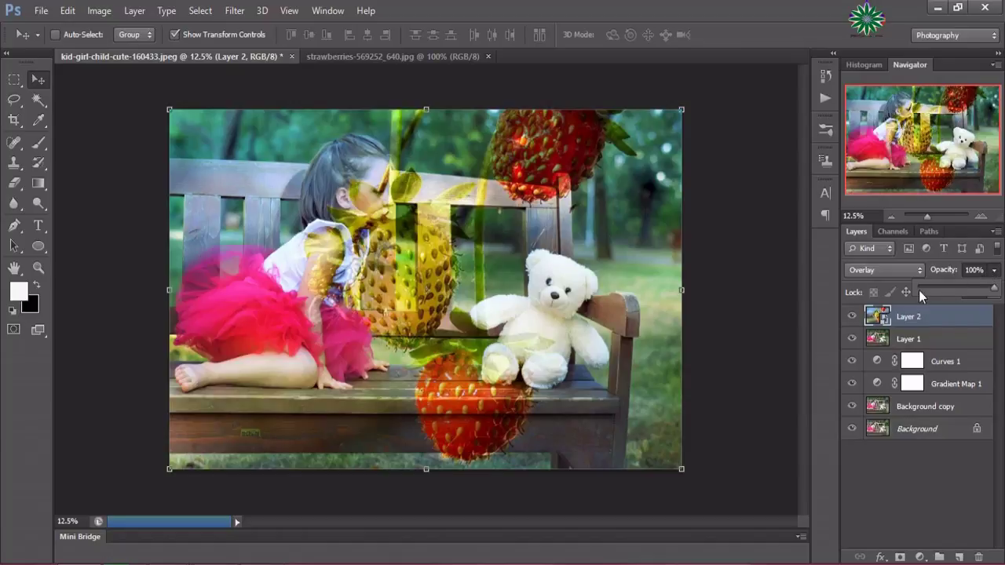
mouse_move(973, 289)
mouse_down()
mouse_move(930, 295)
mouse_move(953, 293)
mouse_up()
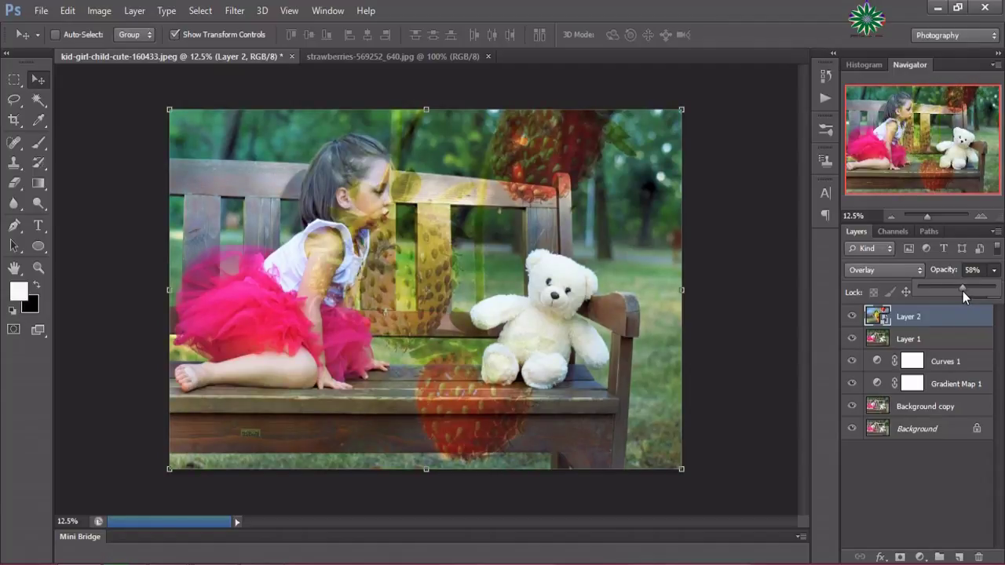
drag(973, 293, 981, 290)
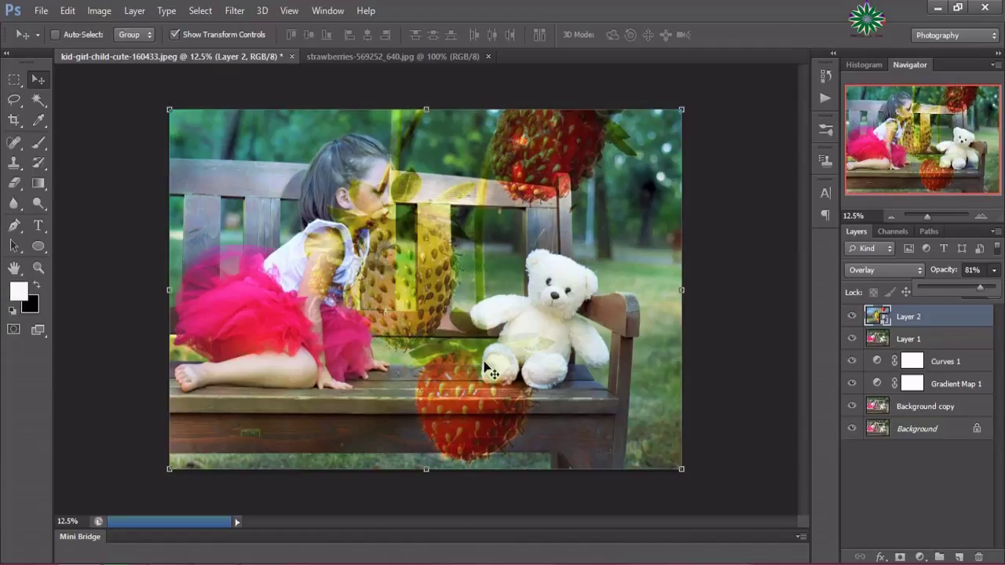
Move the strawberry overlay left and flip it horizontally across the photo
drag(492, 373, 530, 336)
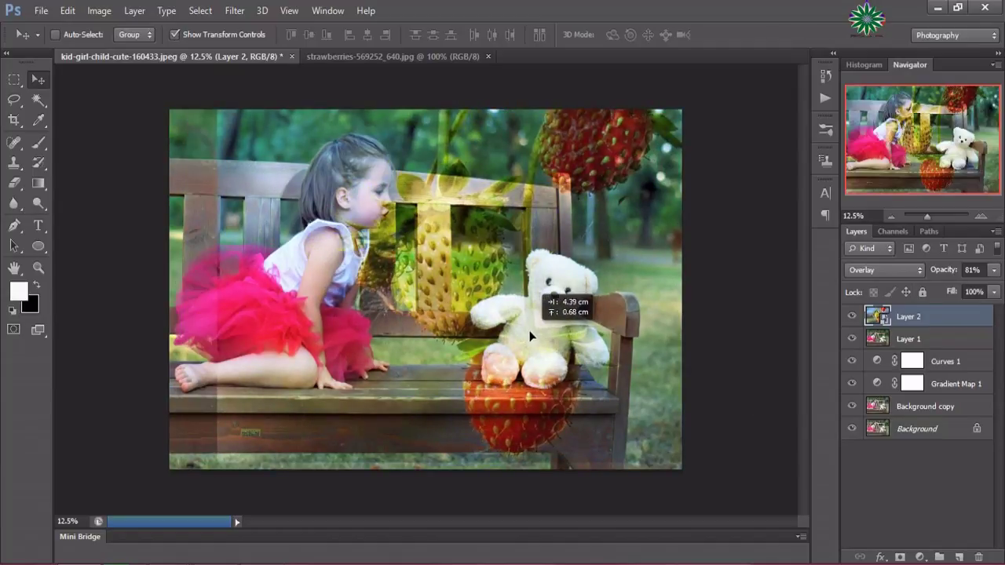
drag(530, 336, 530, 336)
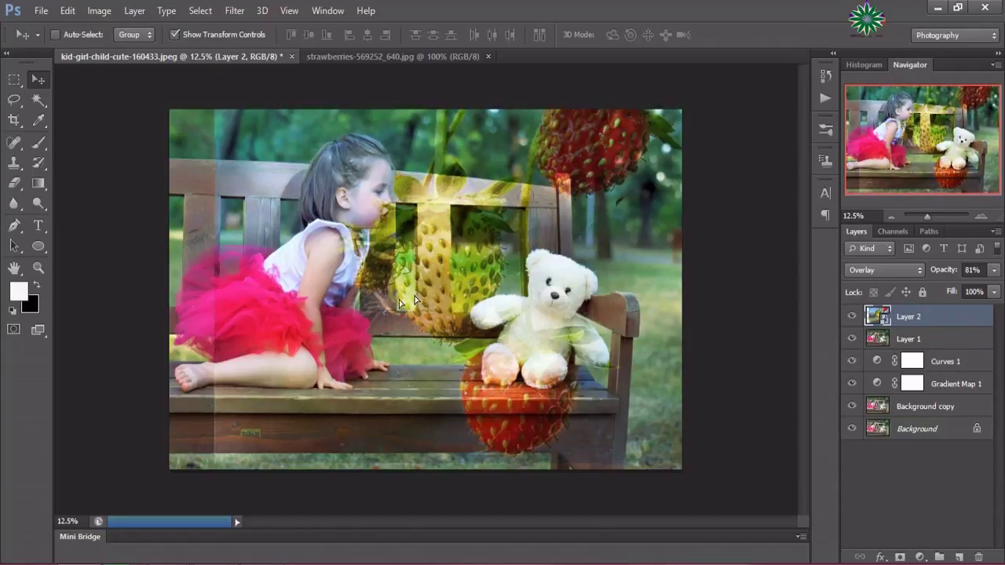
mouse_move(449, 292)
mouse_down()
mouse_move(362, 300)
mouse_move(460, 299)
mouse_up()
drag(215, 289, 776, 288)
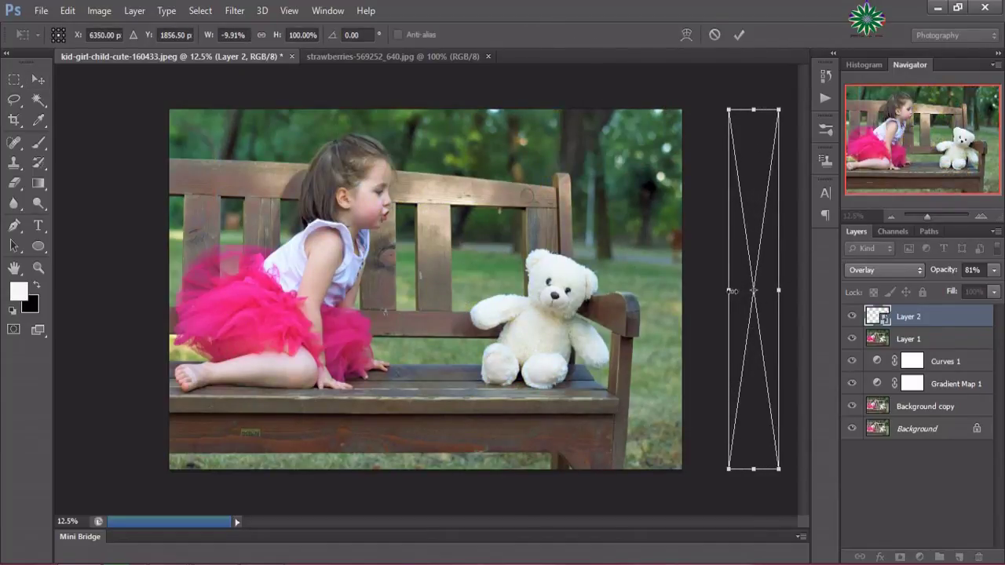
drag(776, 288, 304, 292)
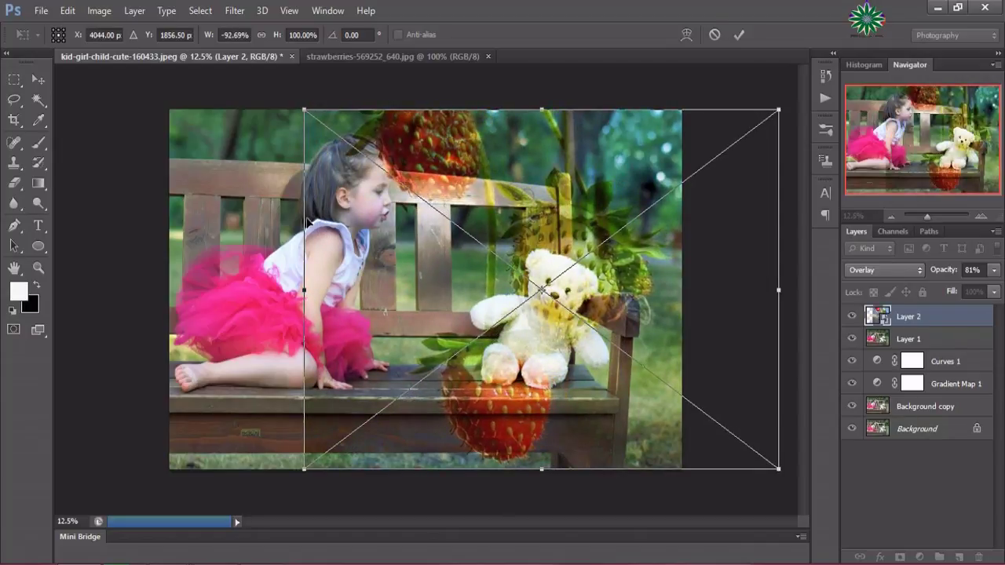
Rotate the overlay to about 14.5°, reposition it beside the girl's knees, and apply
drag(282, 196, 276, 127)
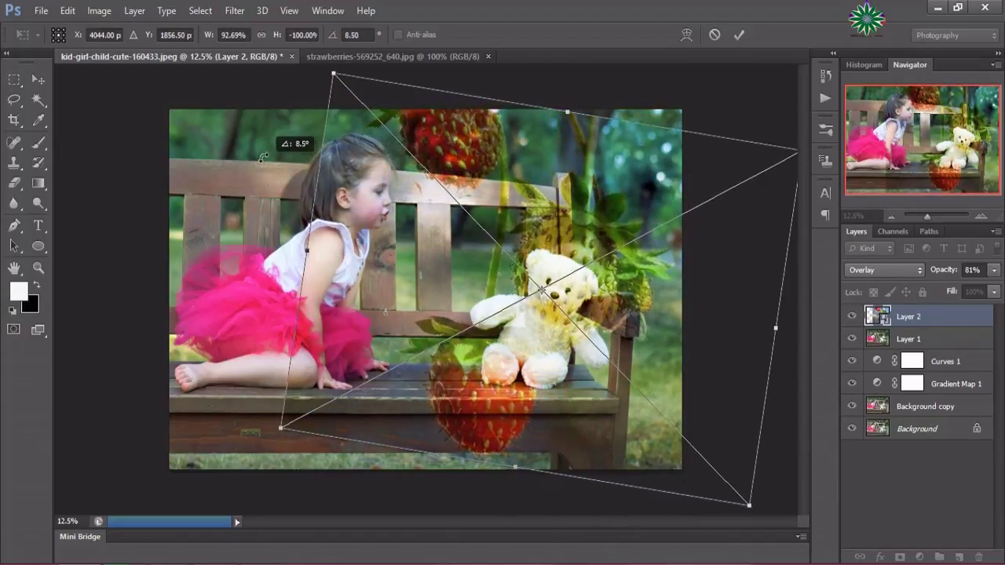
mouse_move(524, 270)
mouse_down()
mouse_move(486, 247)
mouse_move(495, 235)
mouse_up()
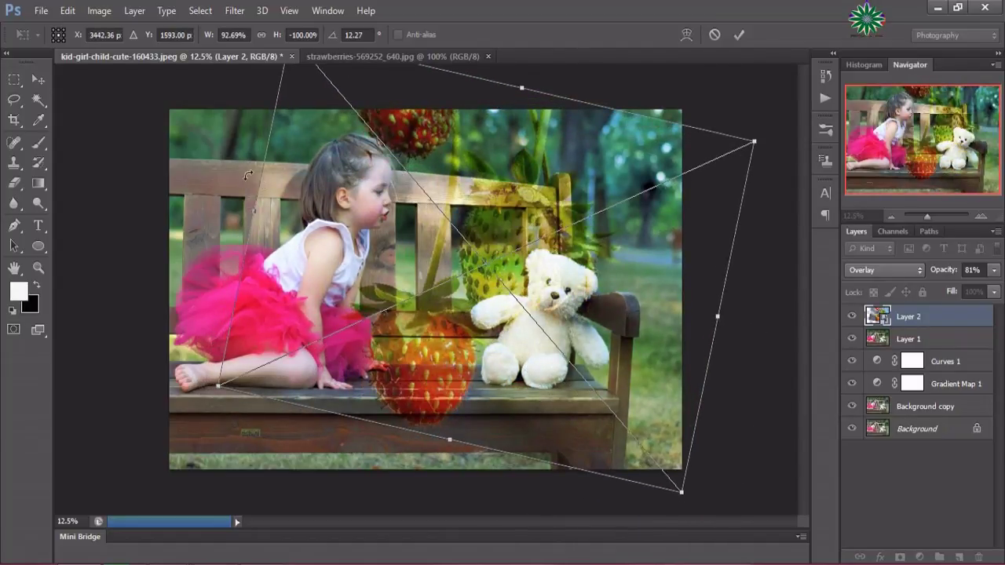
drag(248, 173, 246, 163)
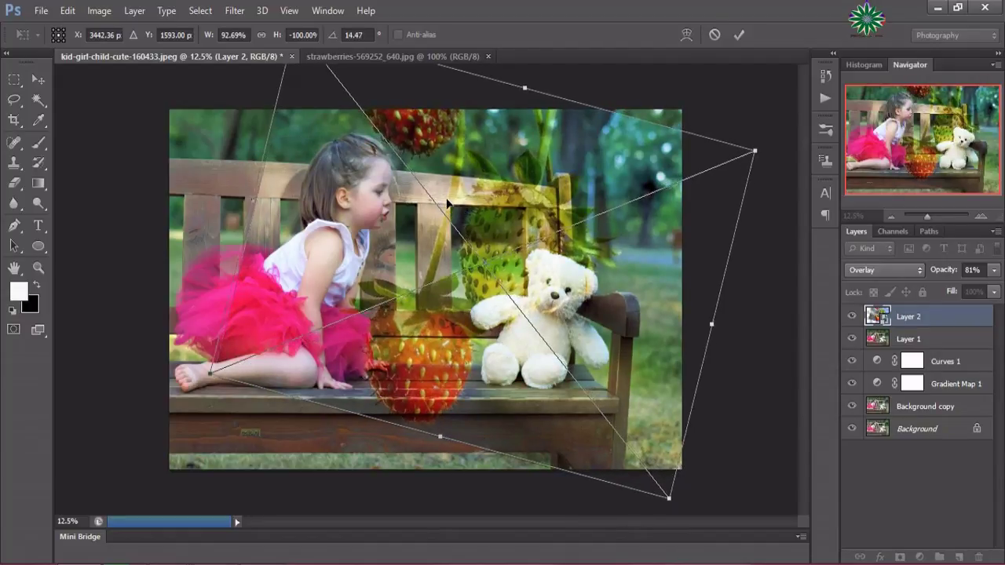
drag(459, 206, 428, 185)
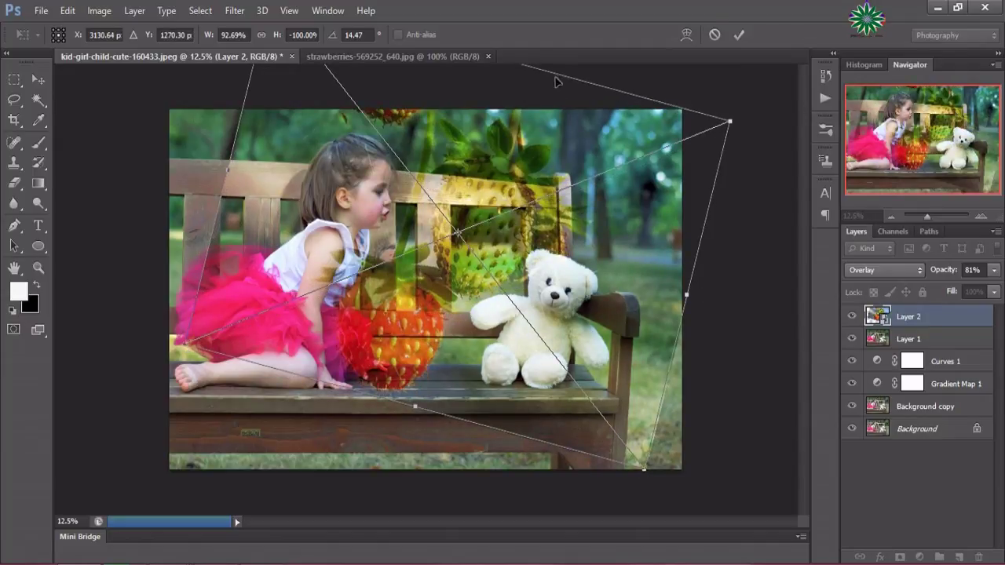
click(742, 37)
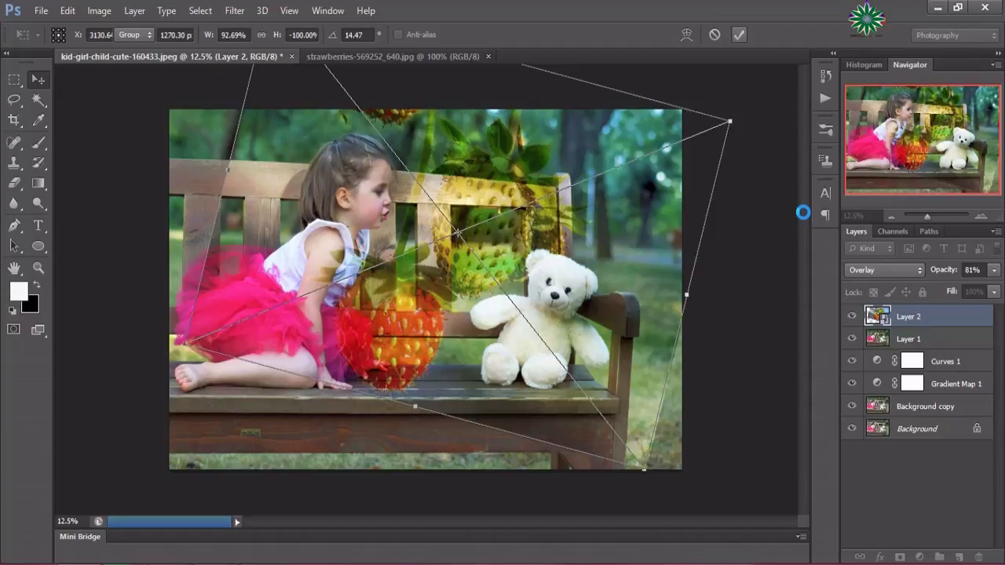
Set Layer 2 opacity to 90% and stamp all visible layers into a new Layer 3
click(994, 269)
drag(965, 294, 996, 289)
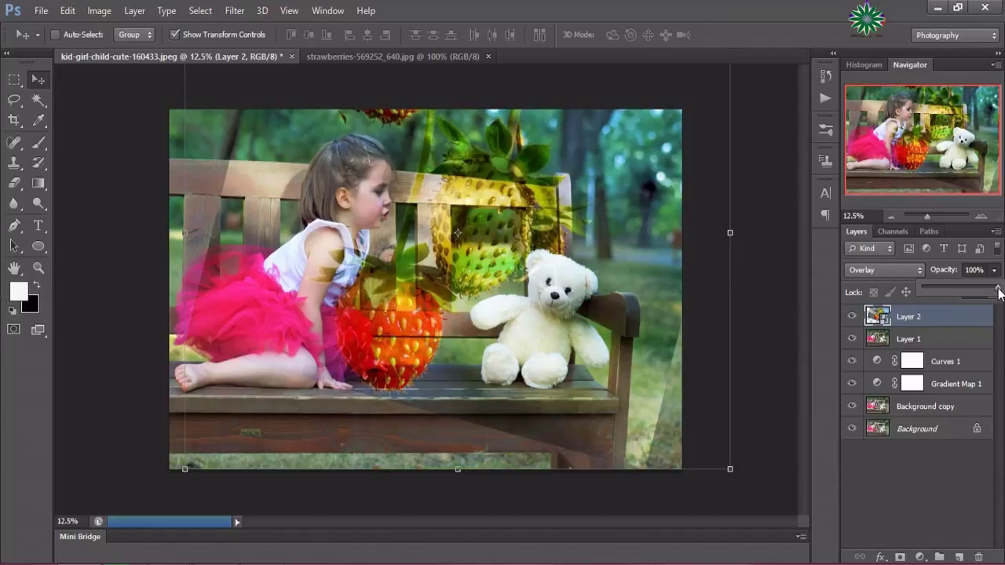
drag(999, 293, 981, 293)
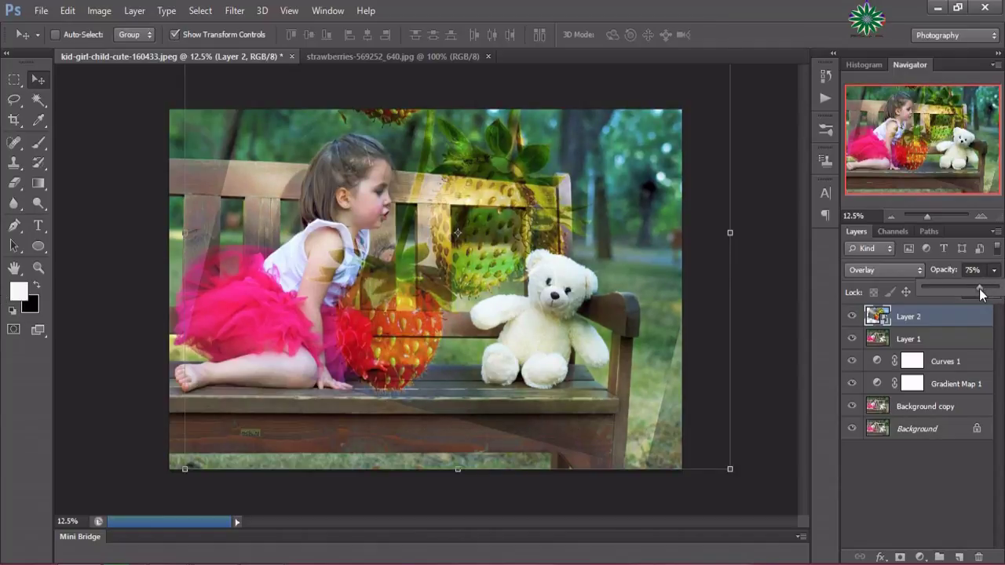
mouse_move(981, 293)
mouse_down()
mouse_move(1003, 292)
mouse_move(972, 293)
mouse_move(992, 292)
mouse_up()
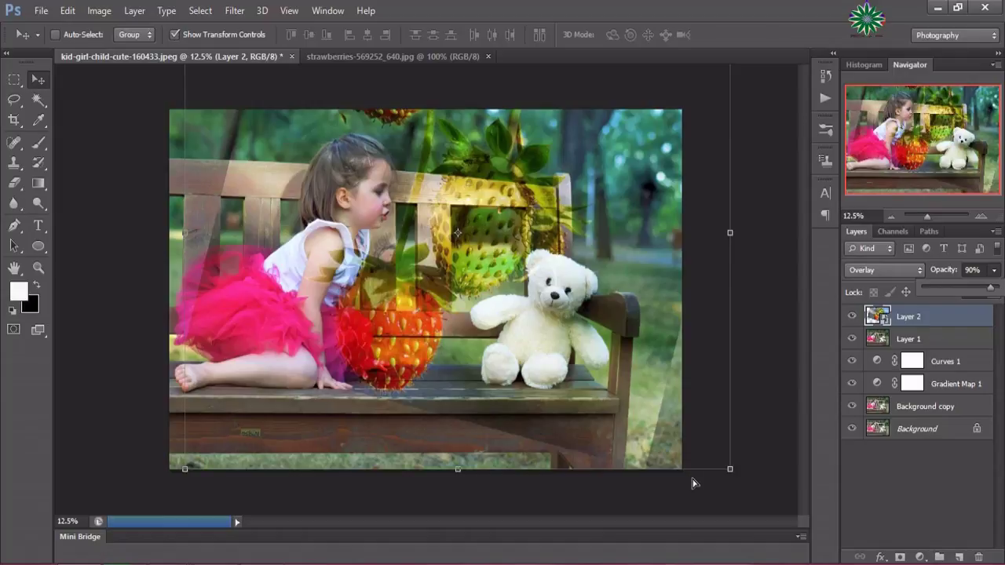
click(692, 479)
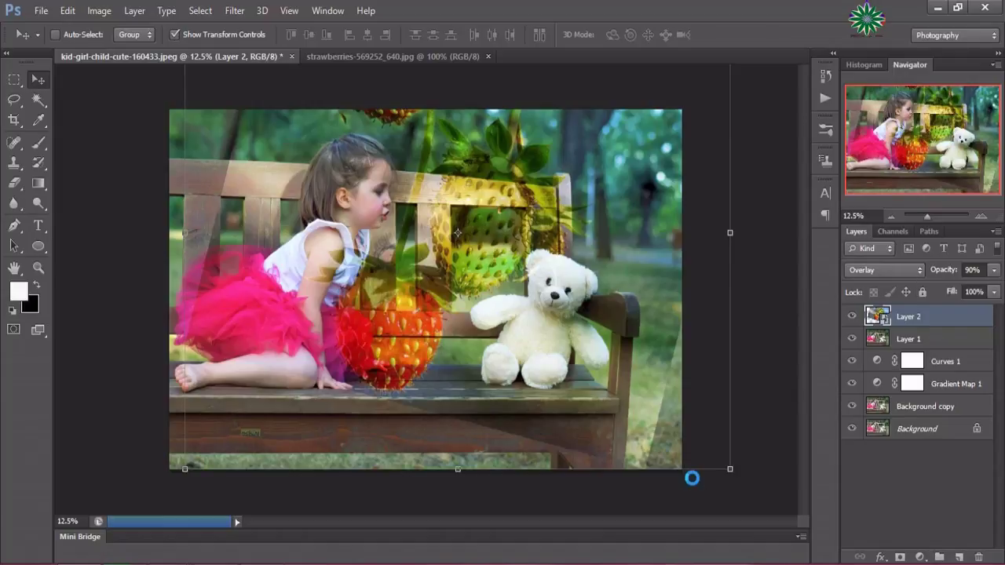
key(ctrl+alt+shift+e)
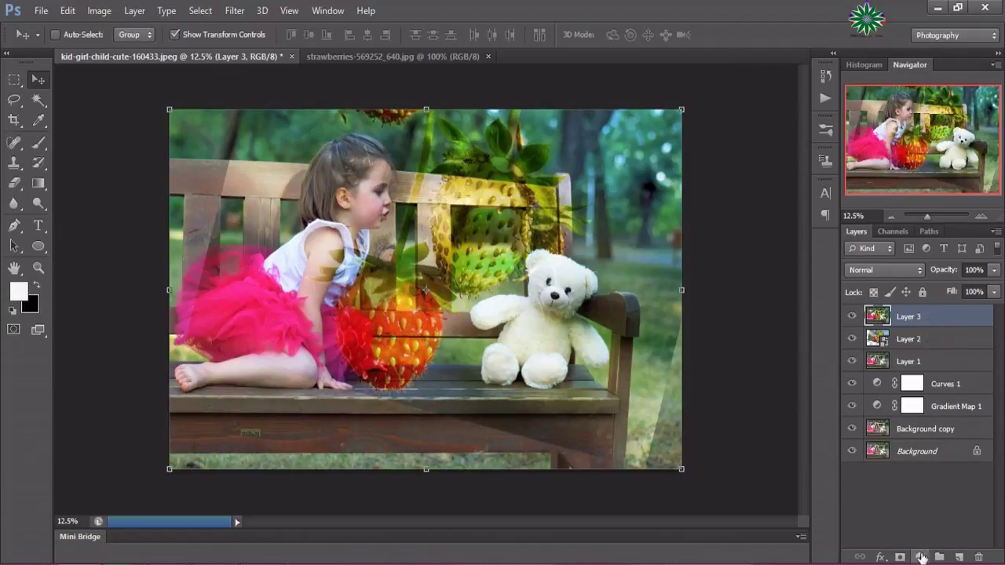
Add a Brightness/Contrast layer with brightness 40 and contrast 69
click(921, 557)
click(919, 274)
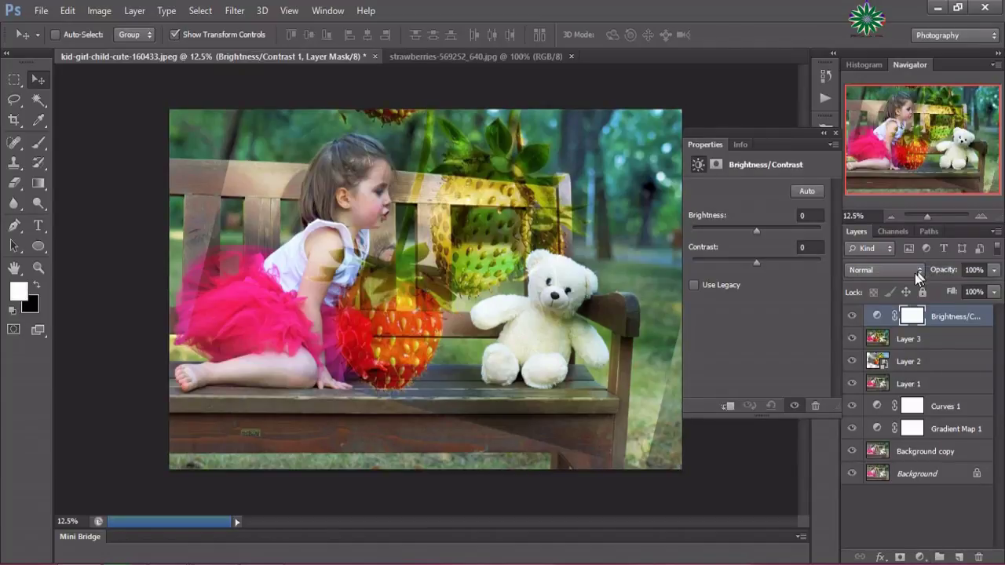
mouse_move(754, 230)
mouse_down()
mouse_move(785, 238)
mouse_move(775, 264)
mouse_move(831, 267)
mouse_up()
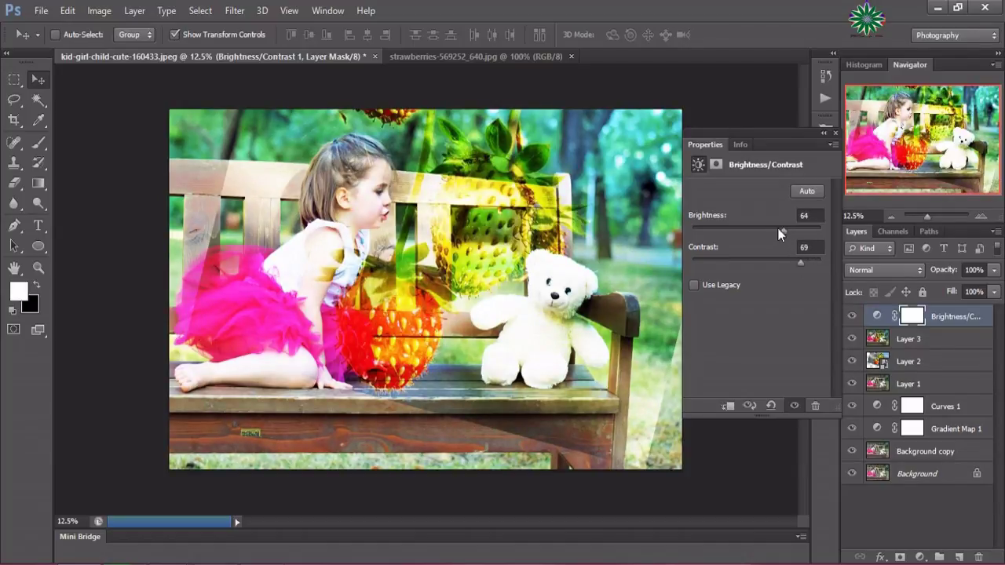
drag(779, 228, 776, 230)
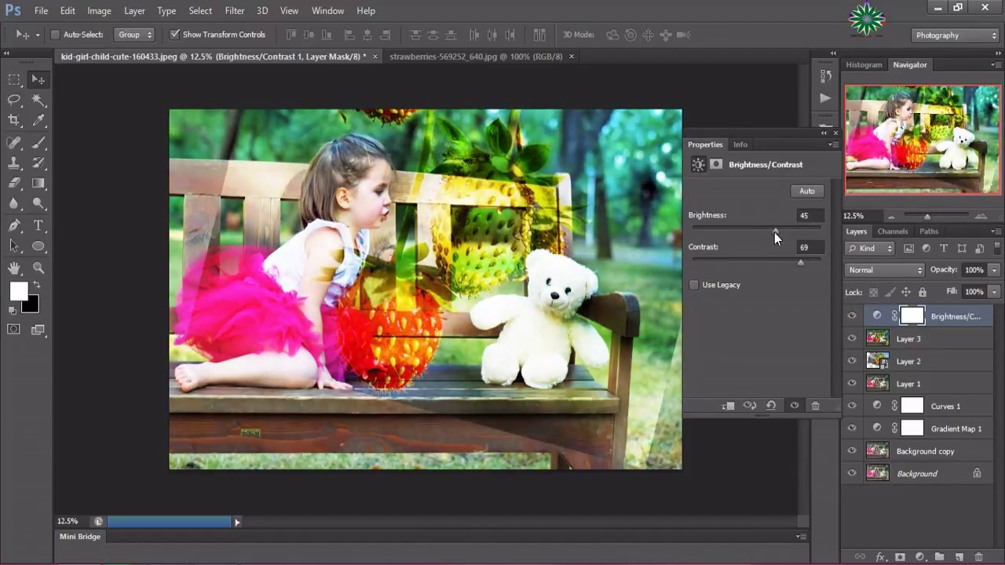
click(836, 133)
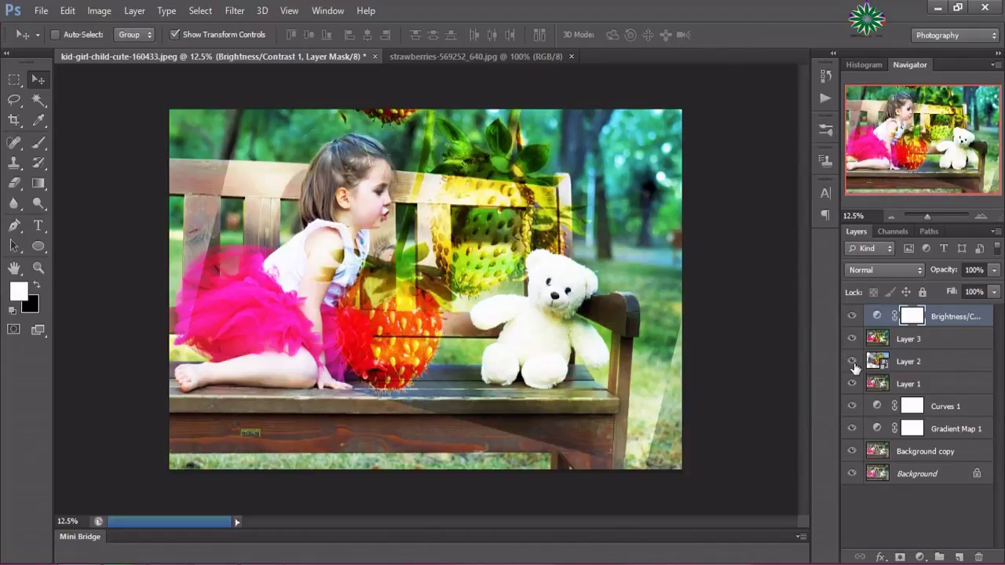
Toggle visibility of Gradient Map, Curves, Layers 1–3 and Brightness/Contrast to compare before and after
click(852, 429)
drag(855, 410, 852, 342)
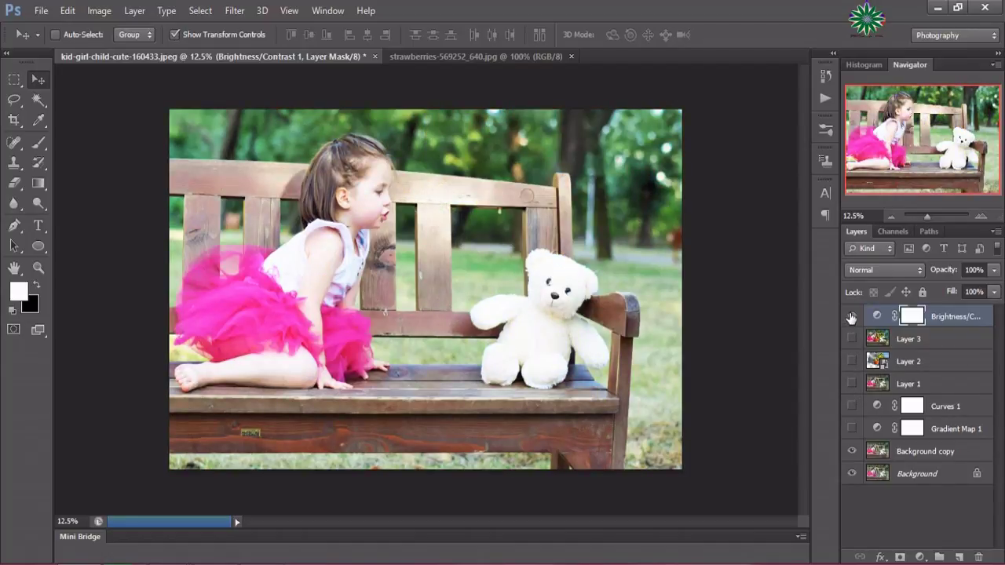
click(851, 315)
click(852, 315)
click(851, 339)
click(852, 339)
click(851, 339)
click(851, 339)
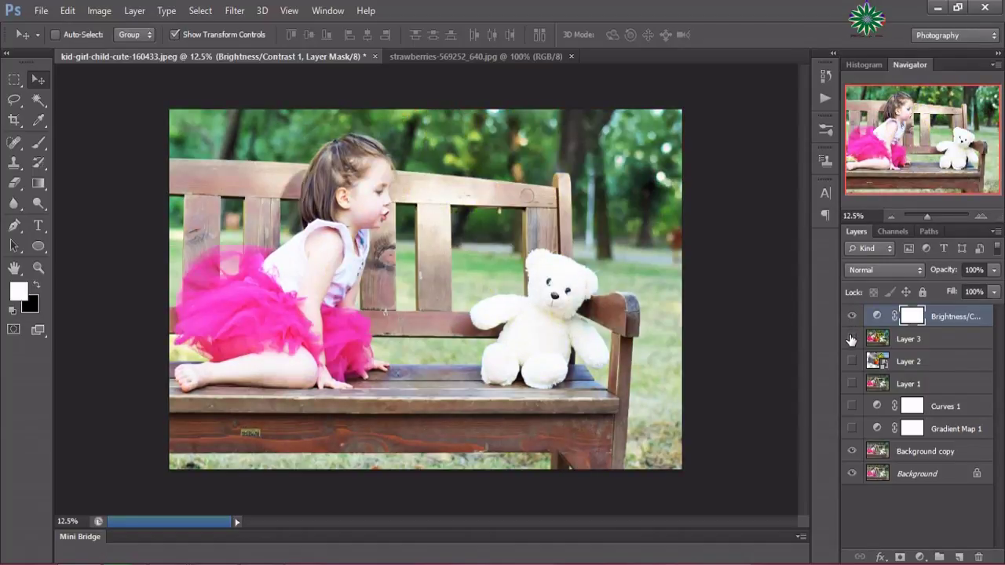